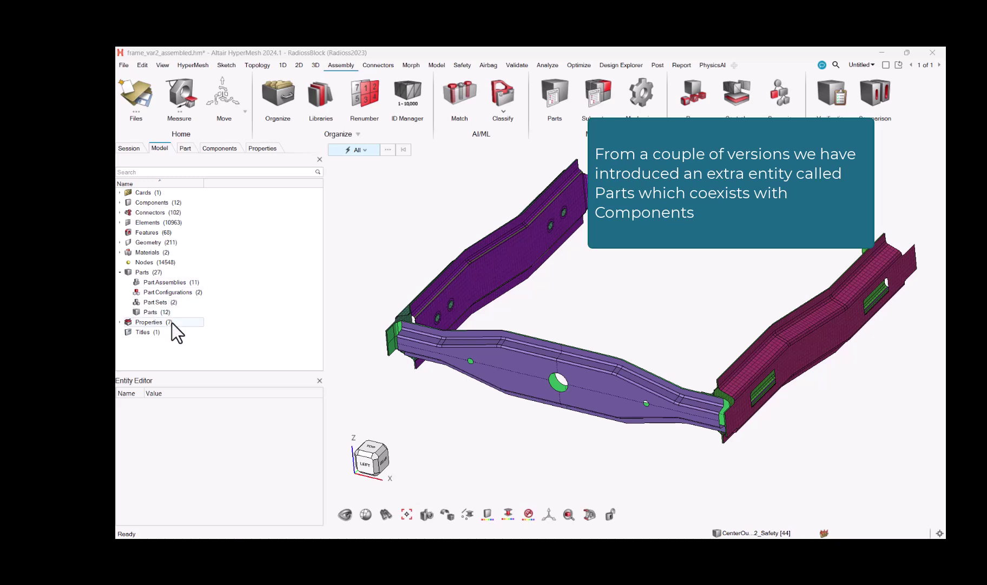
Step: Show the model's properties and start assigning the CenterInner_var2_A_000431_Safety.p01 property to components
click(162, 313)
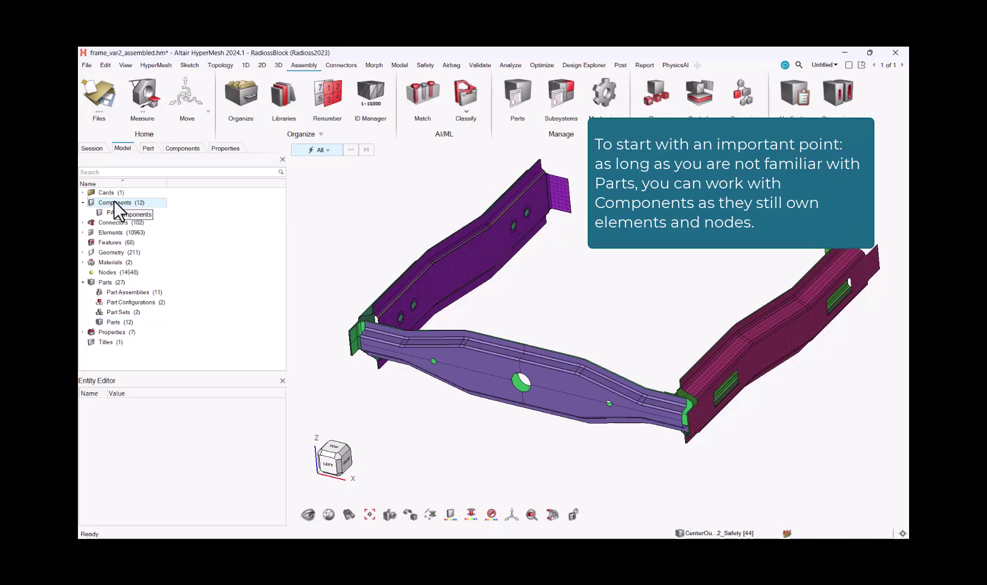
click(217, 151)
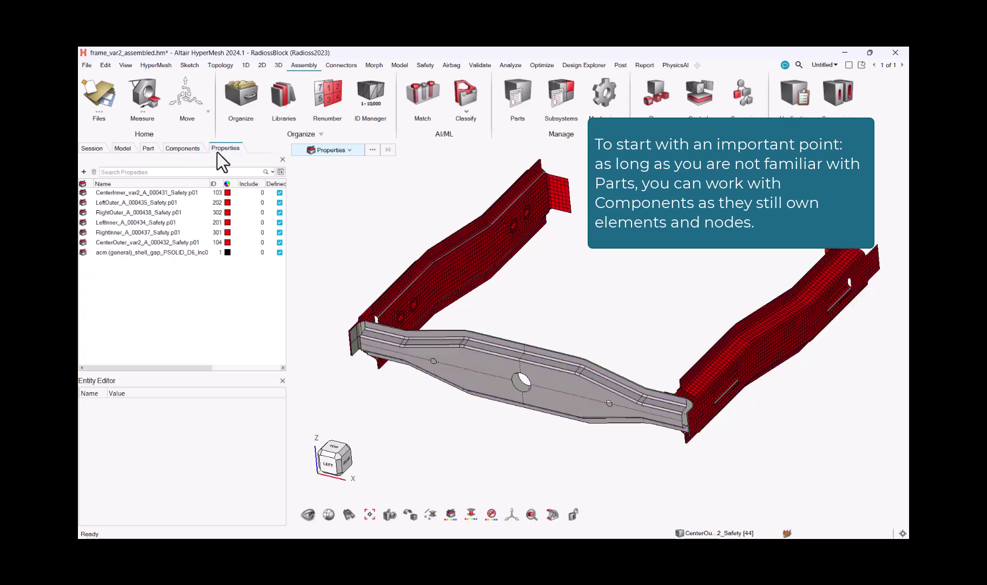
click(156, 194)
right_click(156, 196)
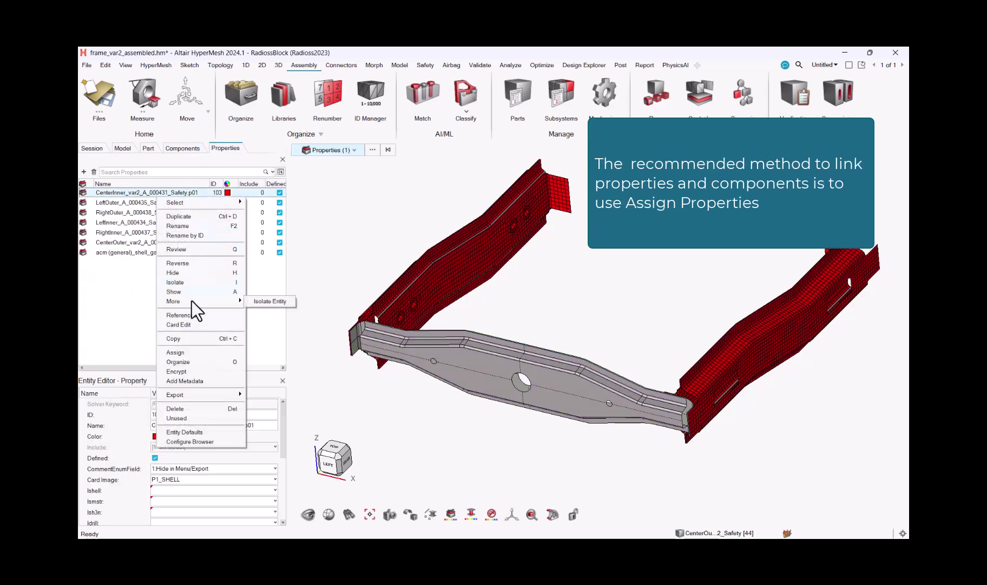
click(198, 353)
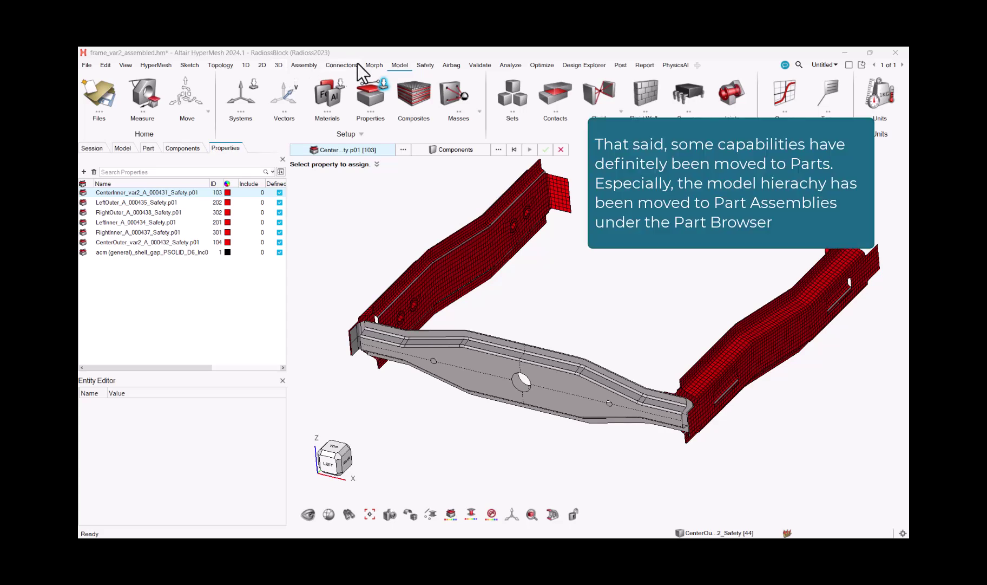
Step: Examine the part hierarchy in the Part Browser, from the Frame_Assembly_000495 part assembly down to the LeftInner_A_000434_Safety part and its component
click(308, 66)
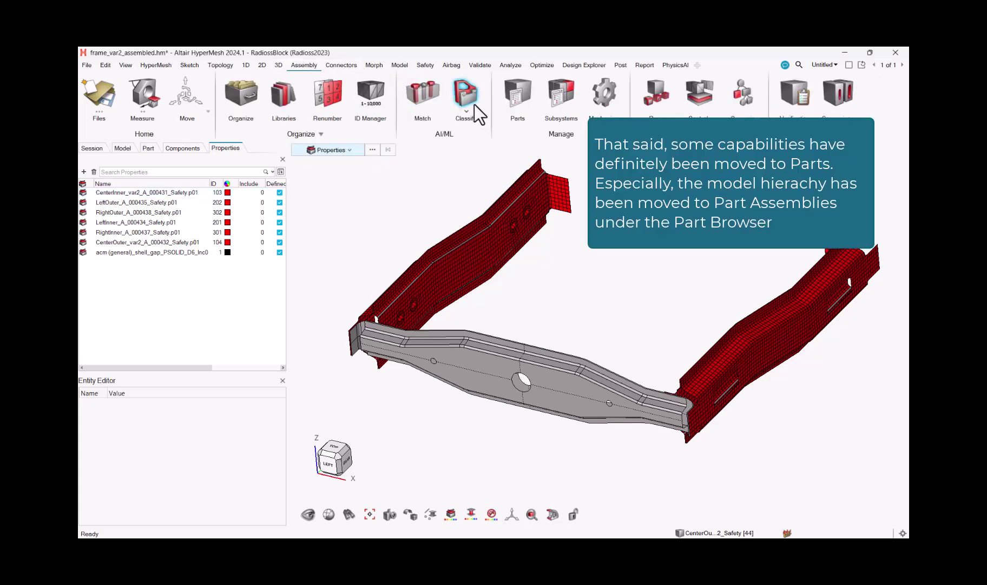
click(521, 94)
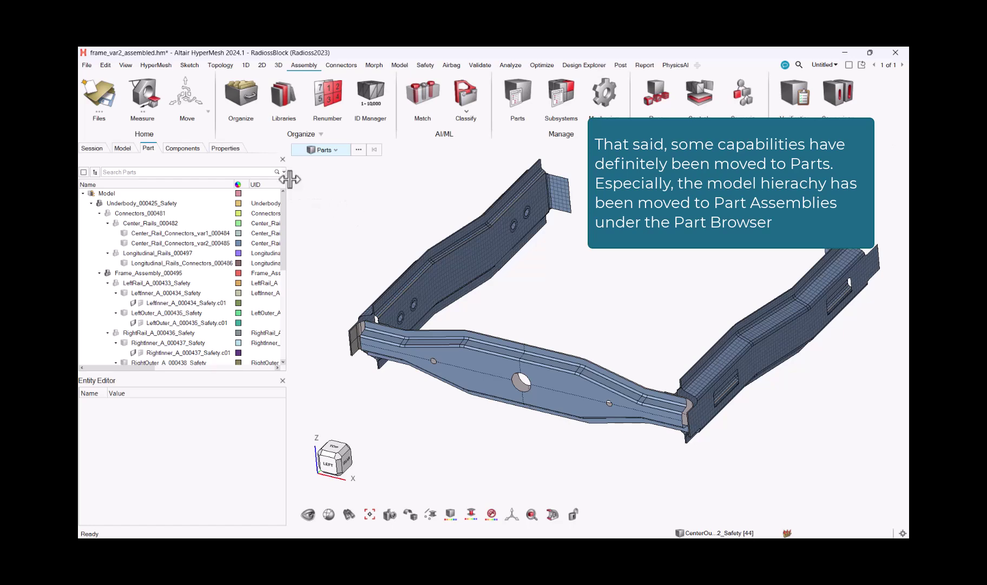
click(220, 196)
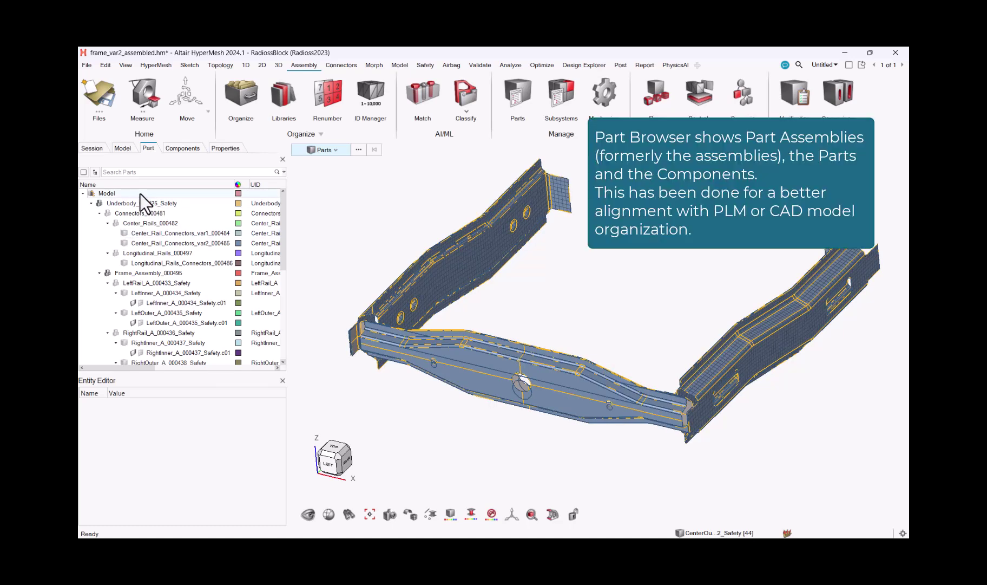
click(134, 212)
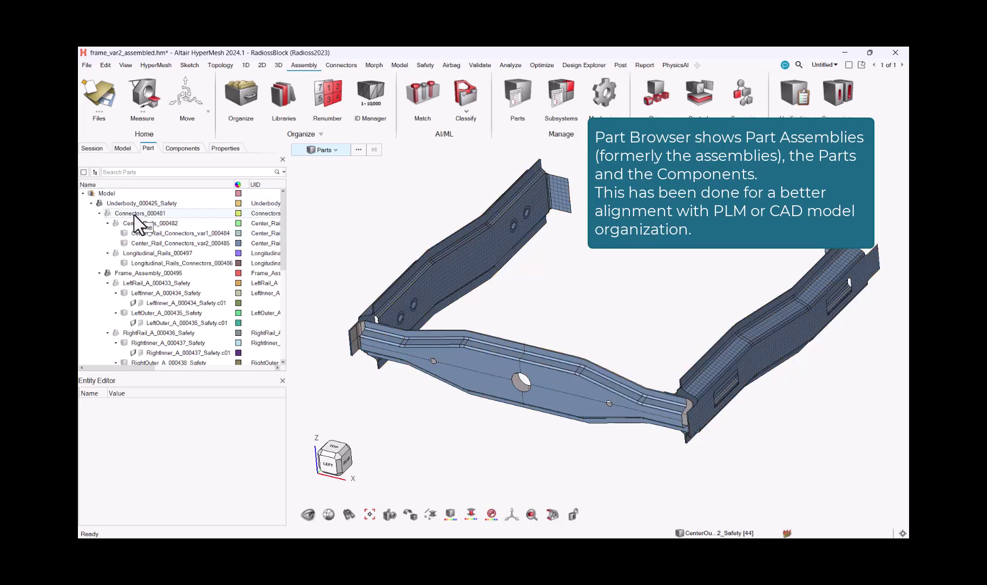
click(135, 273)
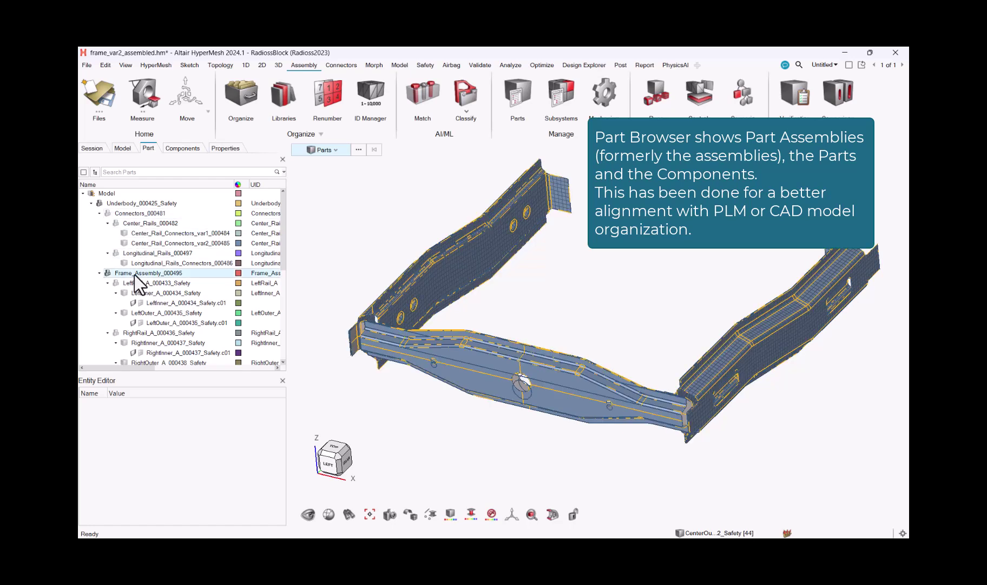
click(136, 283)
click(144, 292)
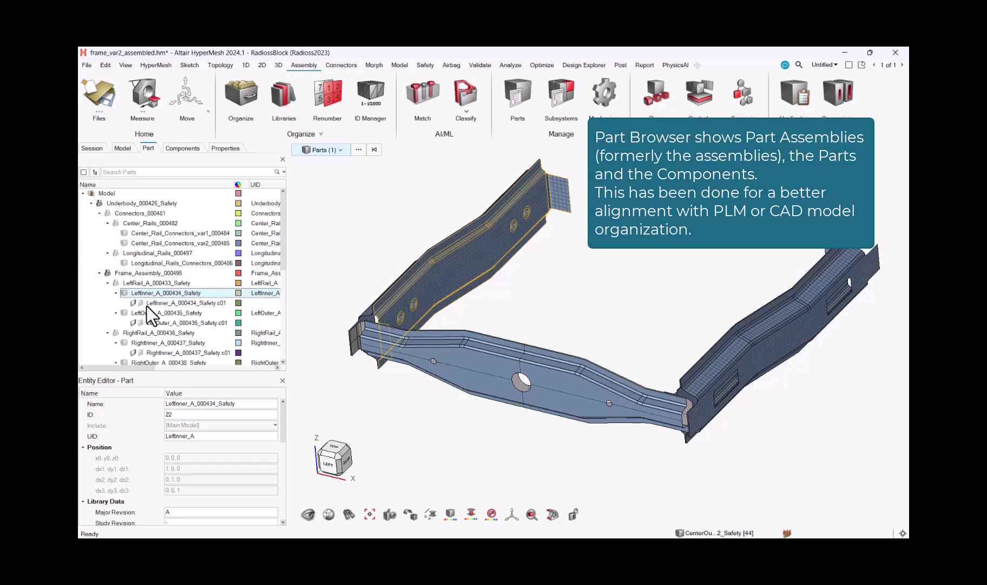
click(147, 305)
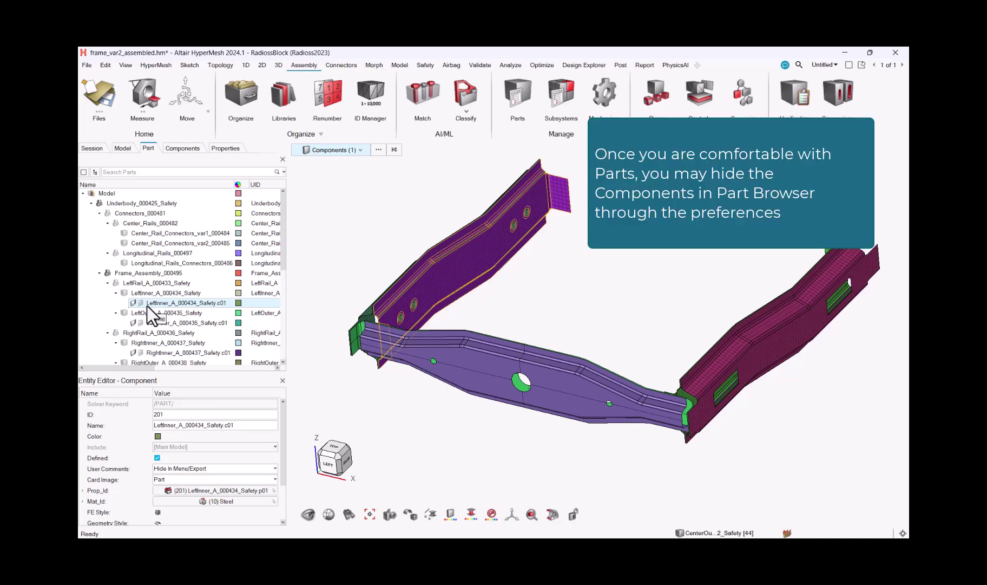
Step: Search the preferences for "part" and turn off showing components in the Part Browser's hierarchical view
click(88, 65)
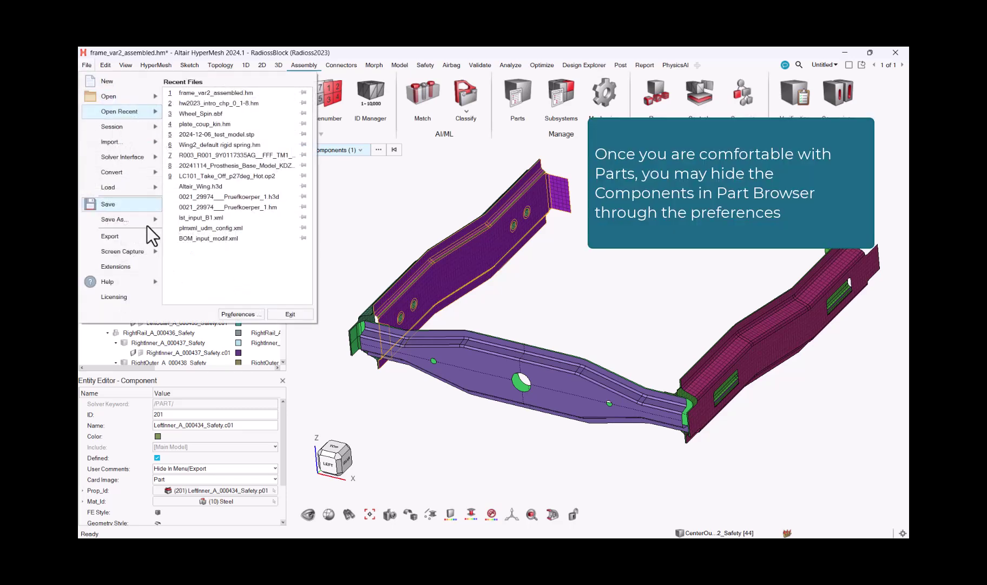
click(252, 314)
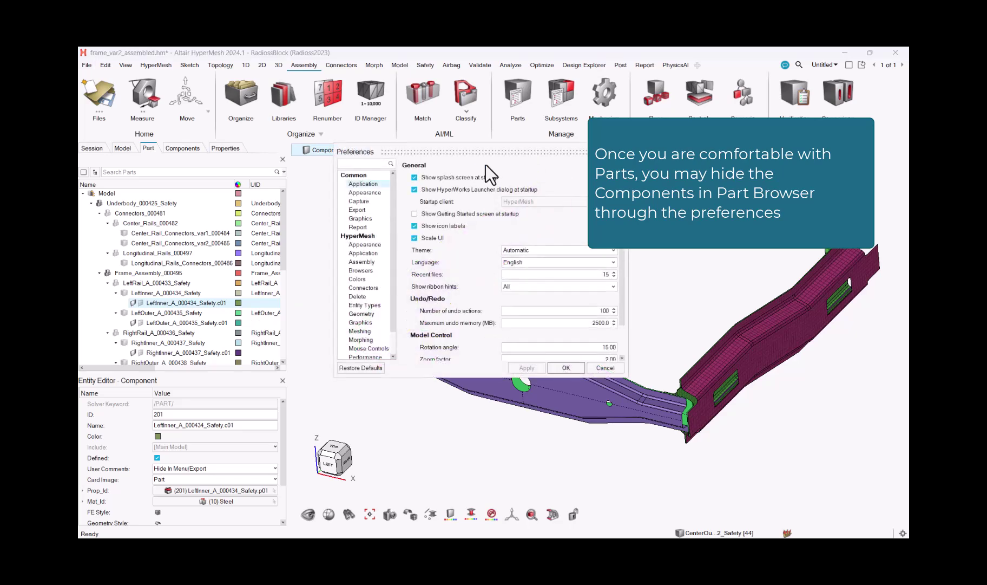
drag(536, 147, 563, 195)
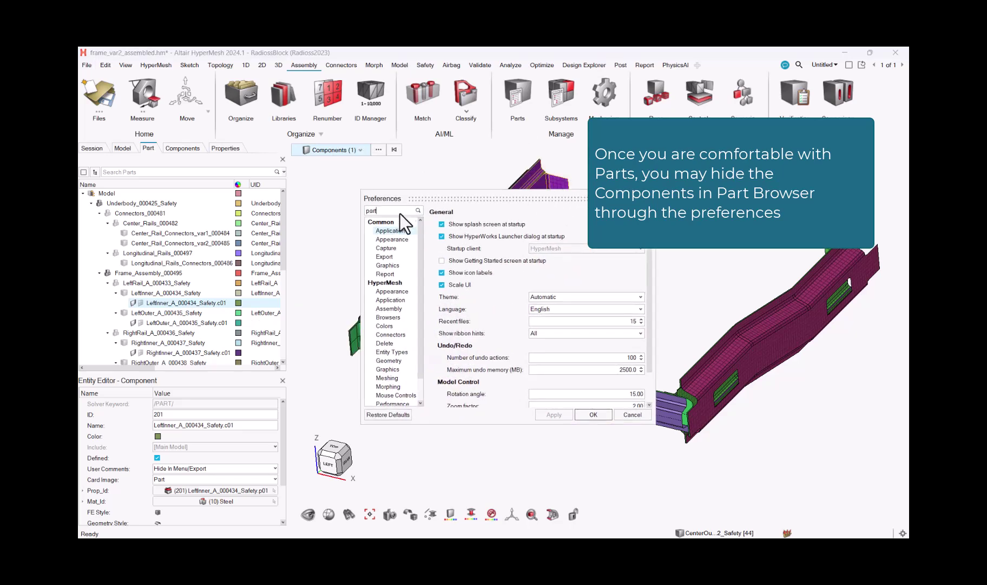
key(Return)
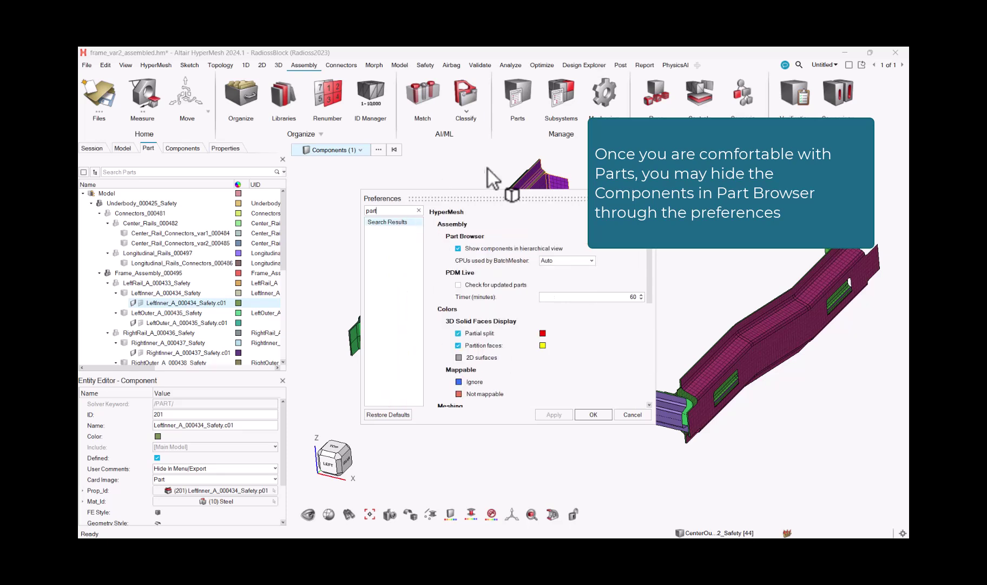
click(458, 249)
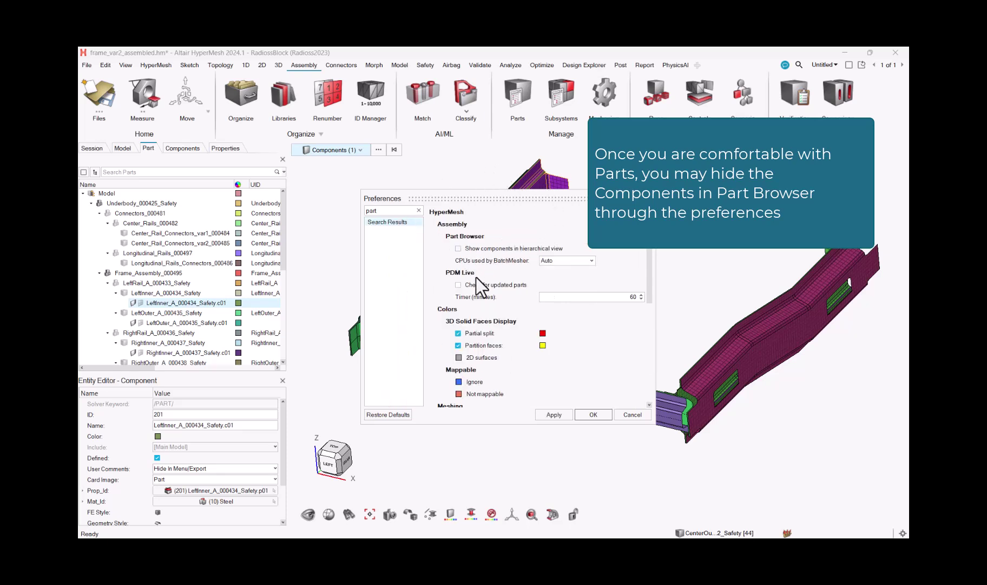
click(564, 416)
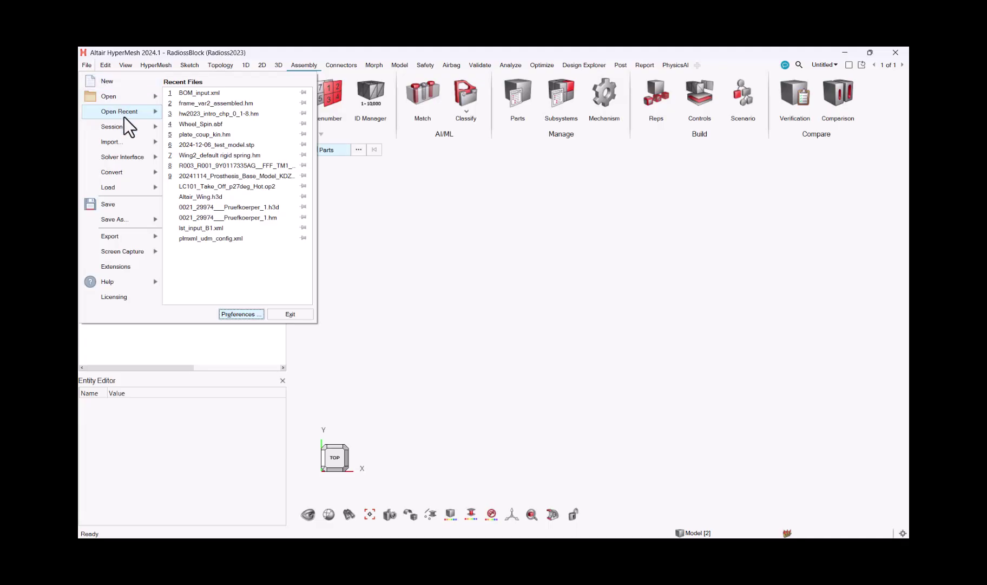
Step: Import the bill of materials BOM_input.xml with the import type Child
mouse_move(121, 140)
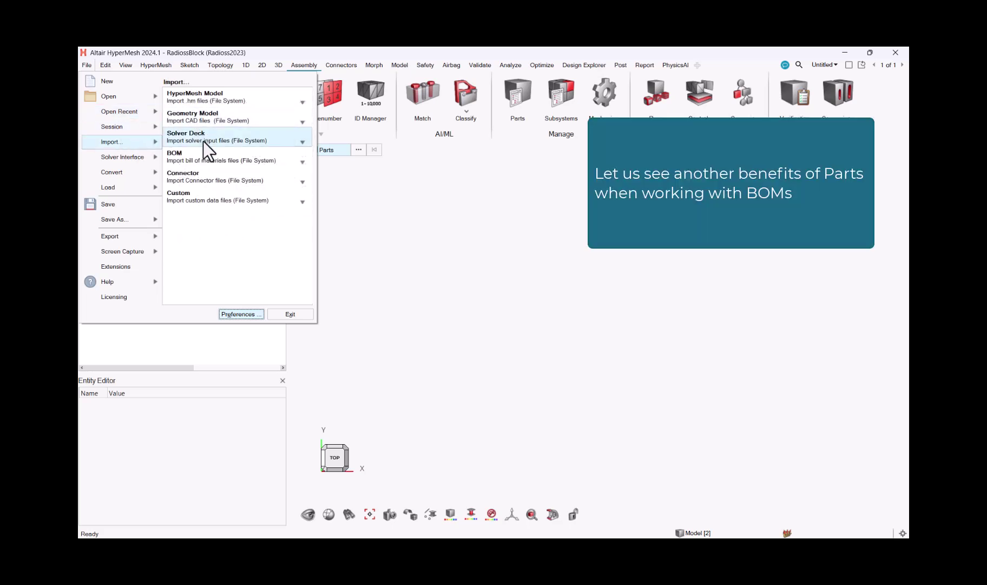
click(173, 160)
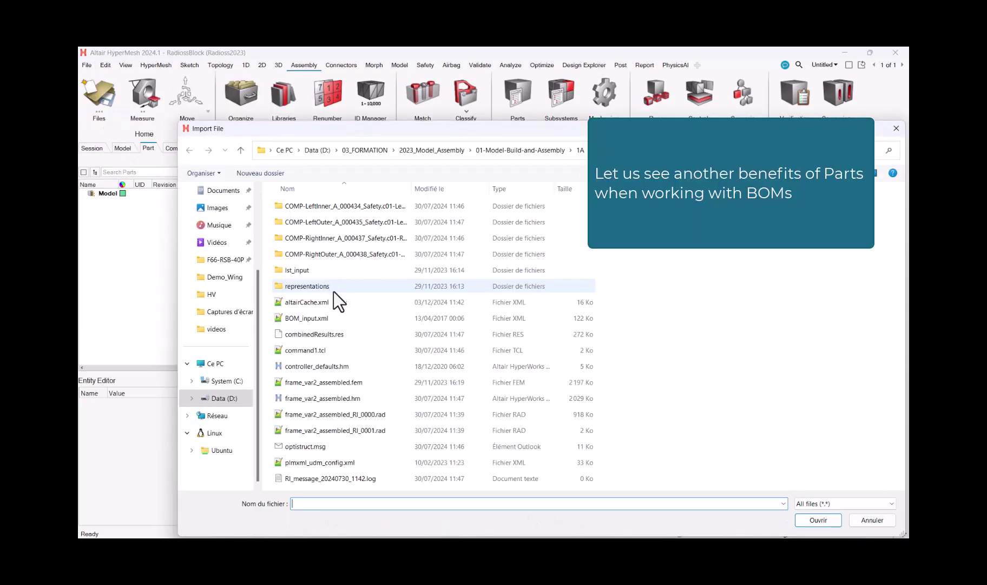
double_click(314, 318)
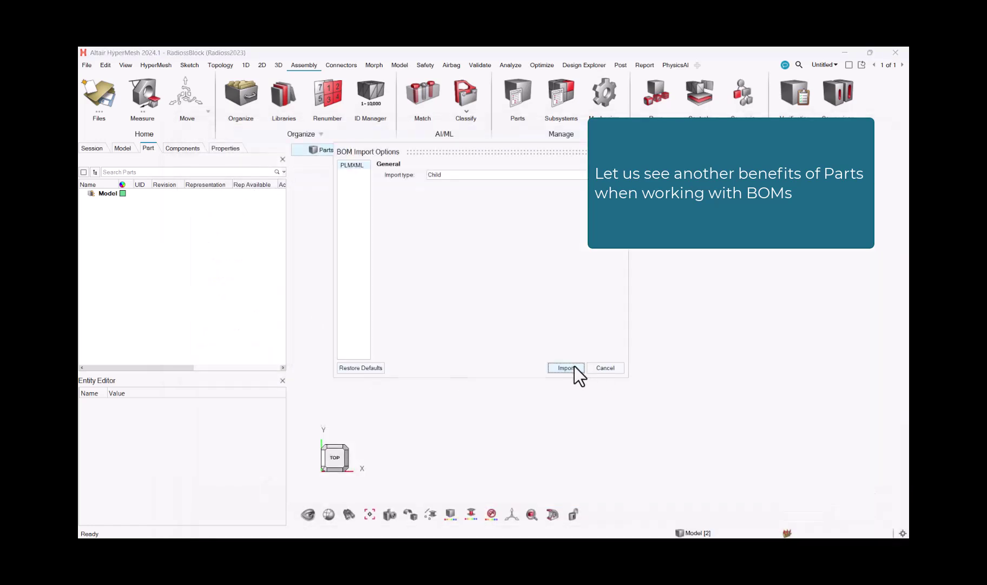
click(574, 367)
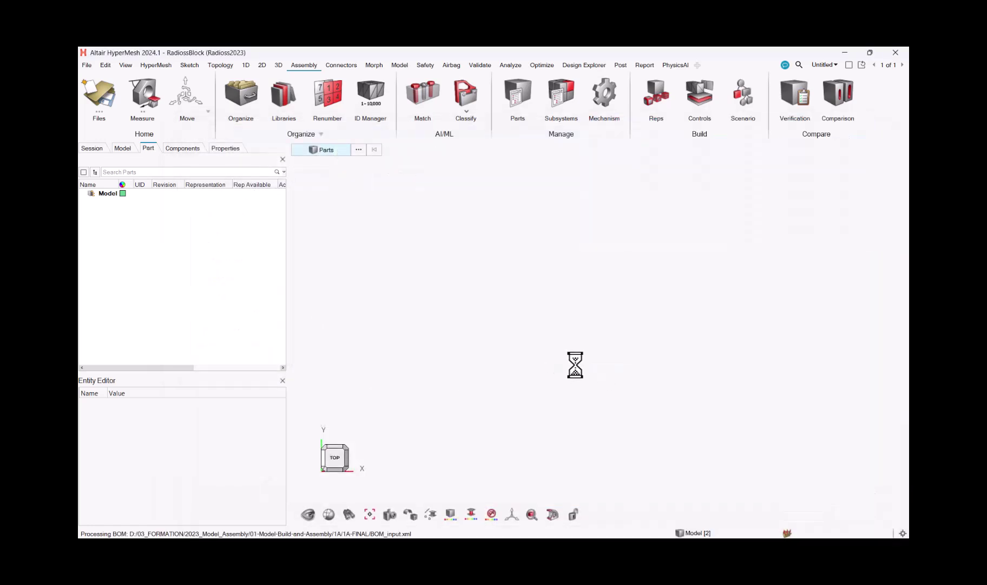
Step: Load the Display representation from the session for all parts of the top-level Model
click(106, 196)
right_click(107, 196)
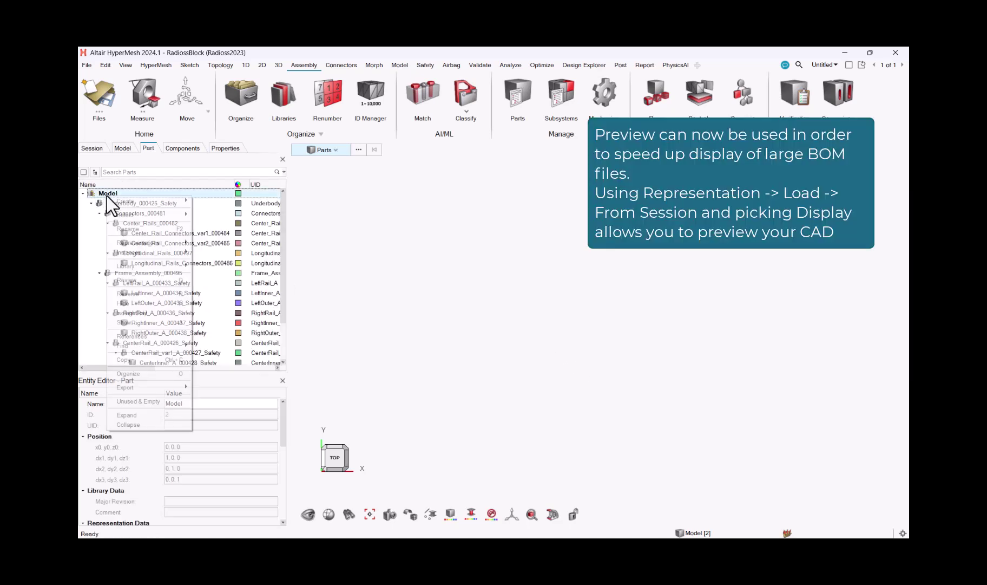
mouse_move(145, 242)
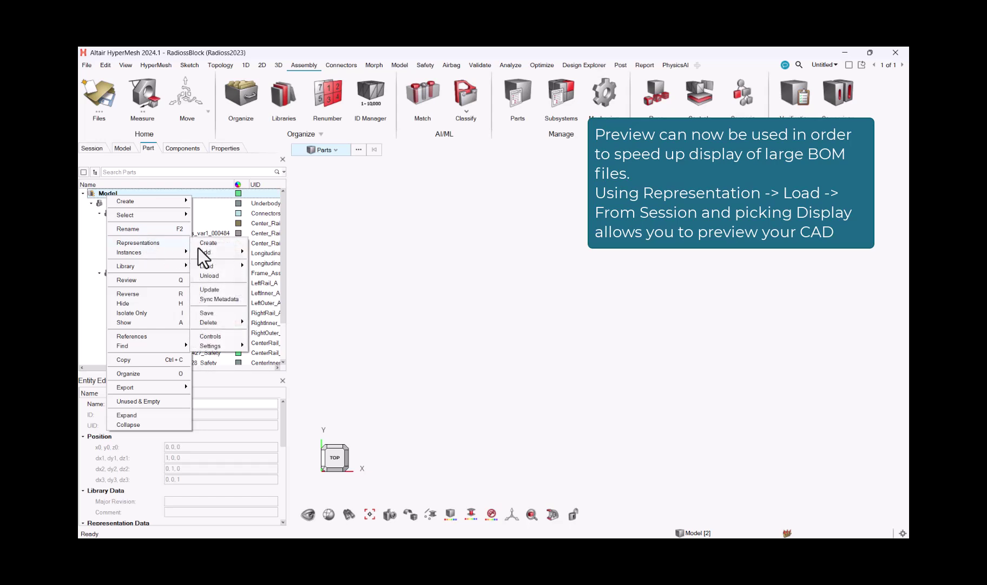
mouse_move(217, 265)
click(262, 276)
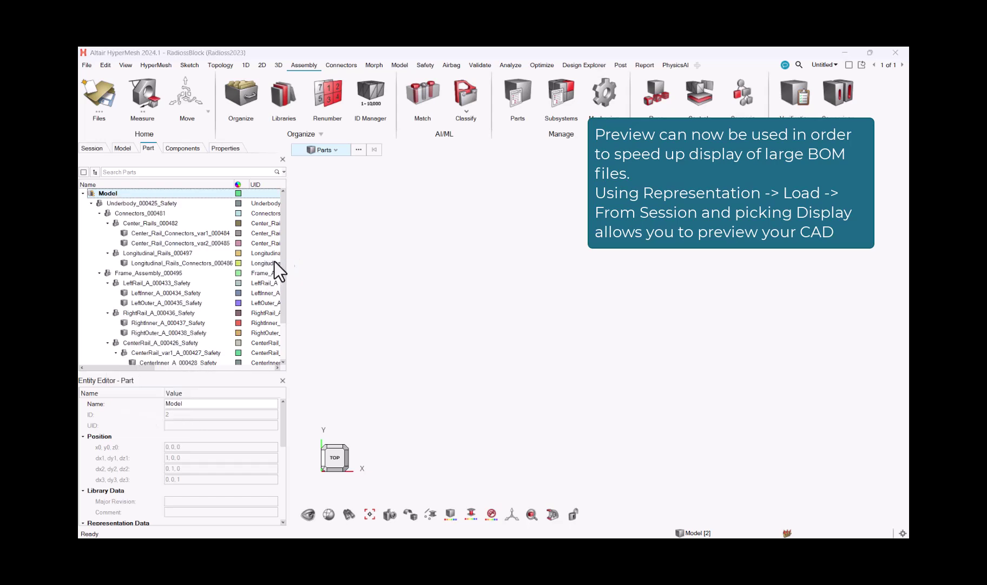
click(316, 195)
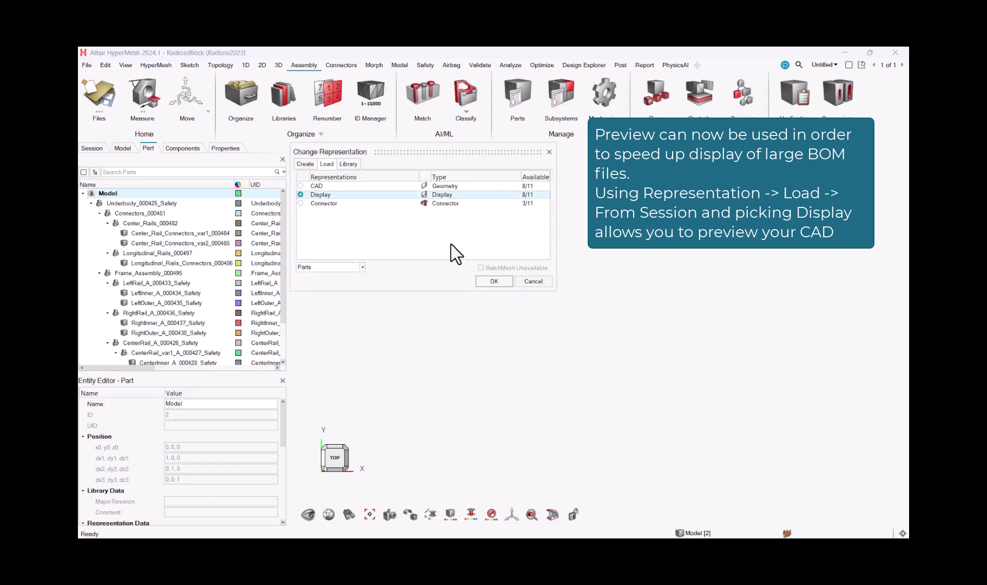
click(494, 281)
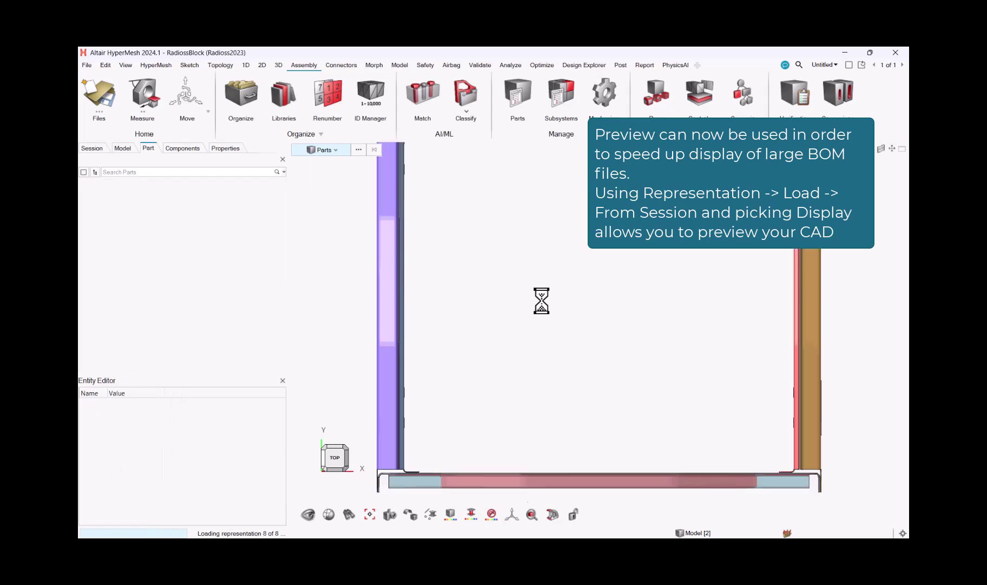
click(530, 317)
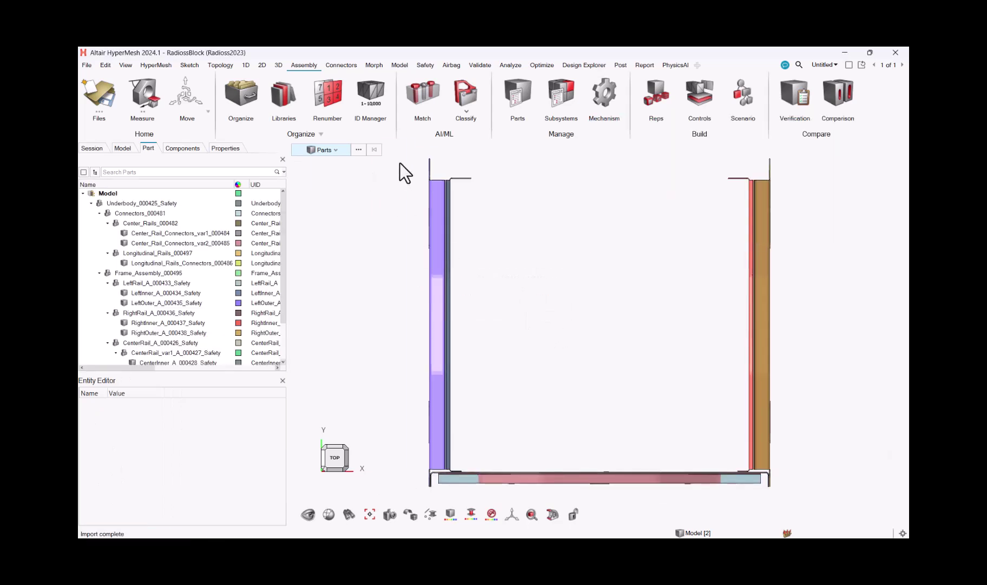
Step: View the previewed frame in 3D and start the Split/Stitch geometry tool on it
ctrl+drag(617, 360, 599, 322)
scroll(531, 359, up, 3)
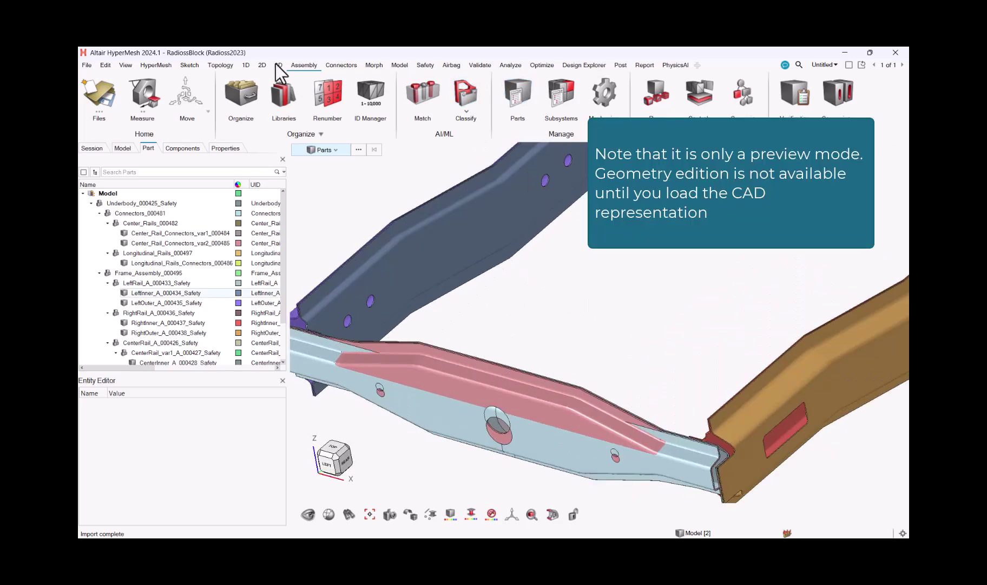
click(221, 66)
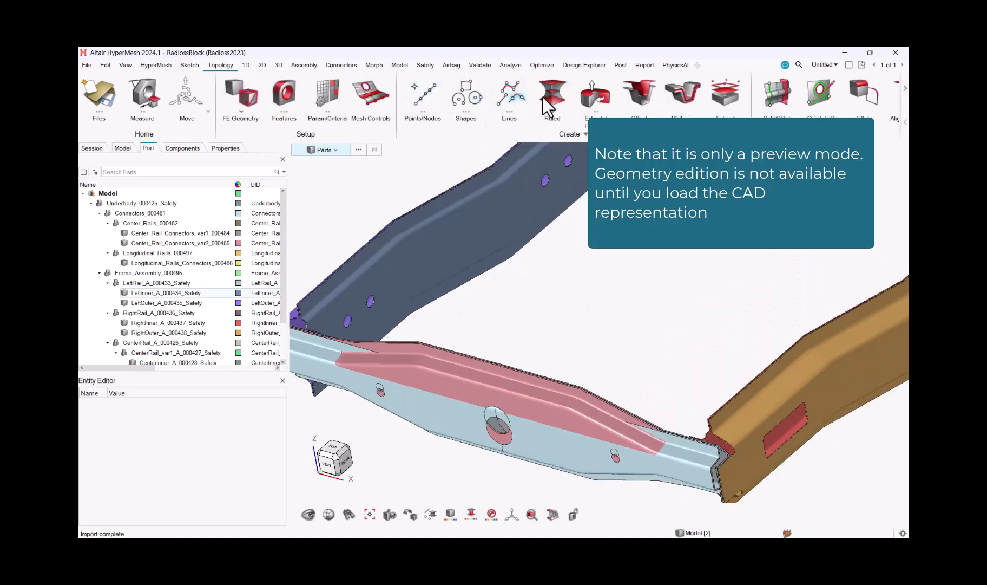
click(777, 94)
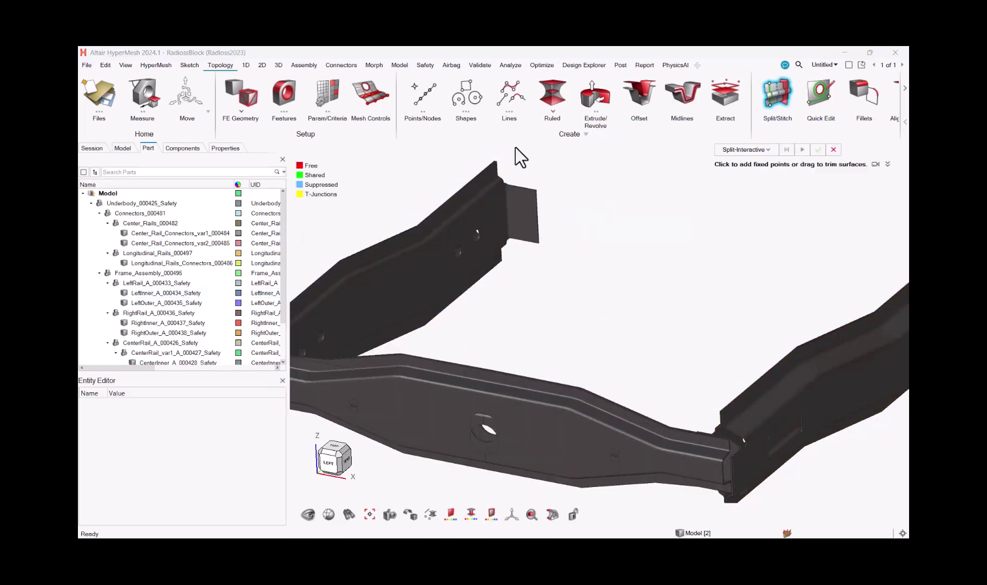
Step: Load the CAD representation from the session for the RightRail_A_000436_Safety assembly, loading all of its parts
click(166, 314)
right_click(166, 316)
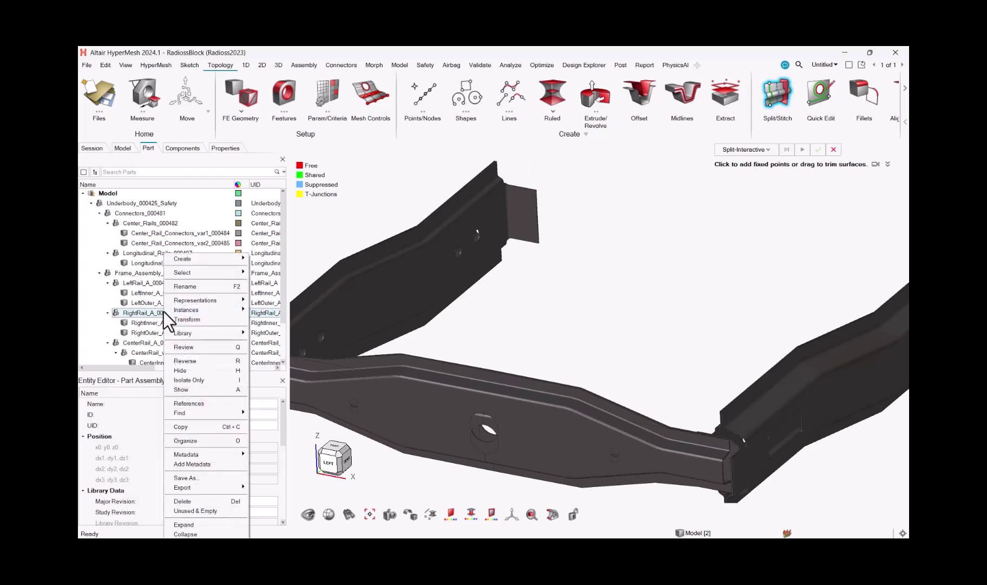
mouse_move(196, 300)
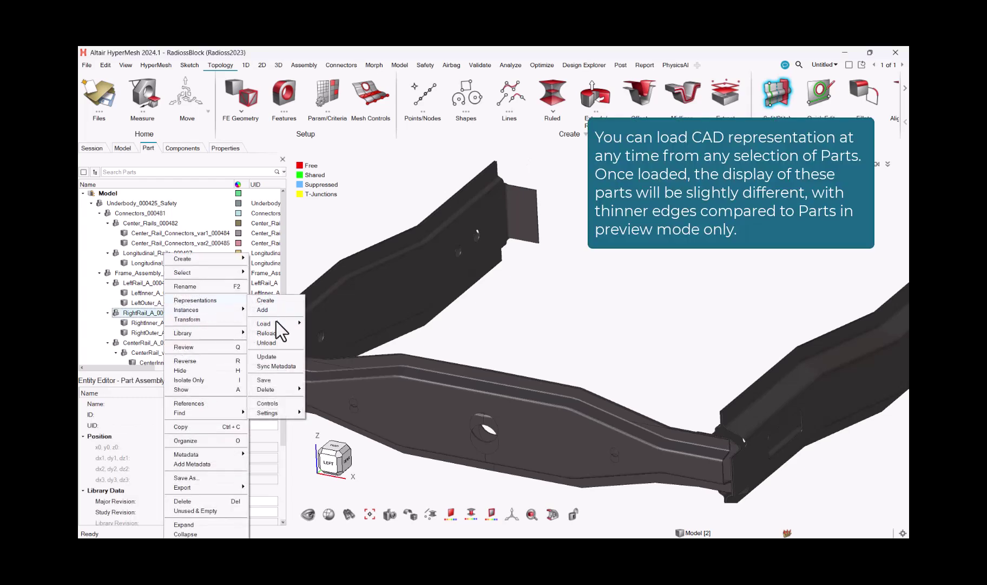
mouse_move(281, 324)
click(336, 324)
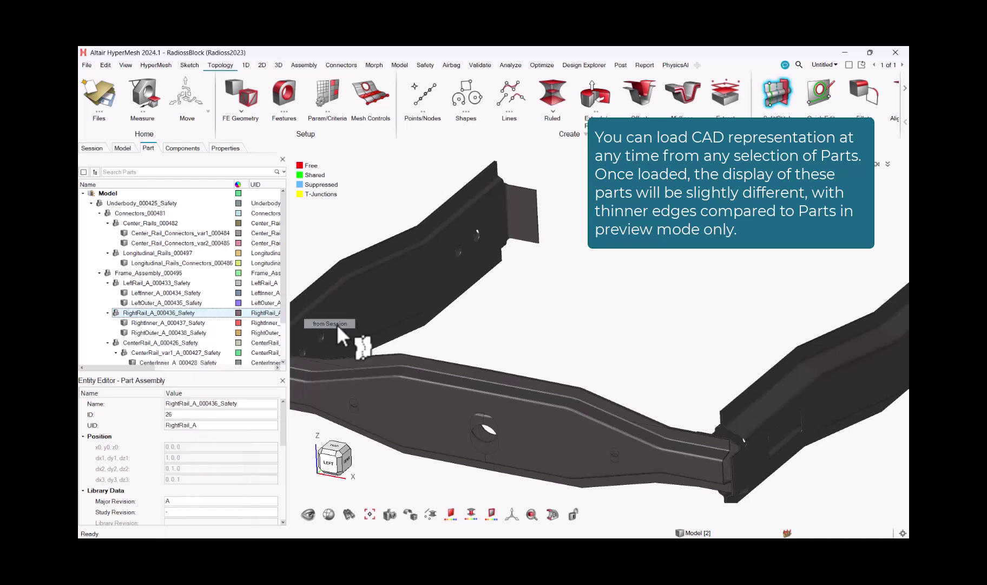
click(307, 185)
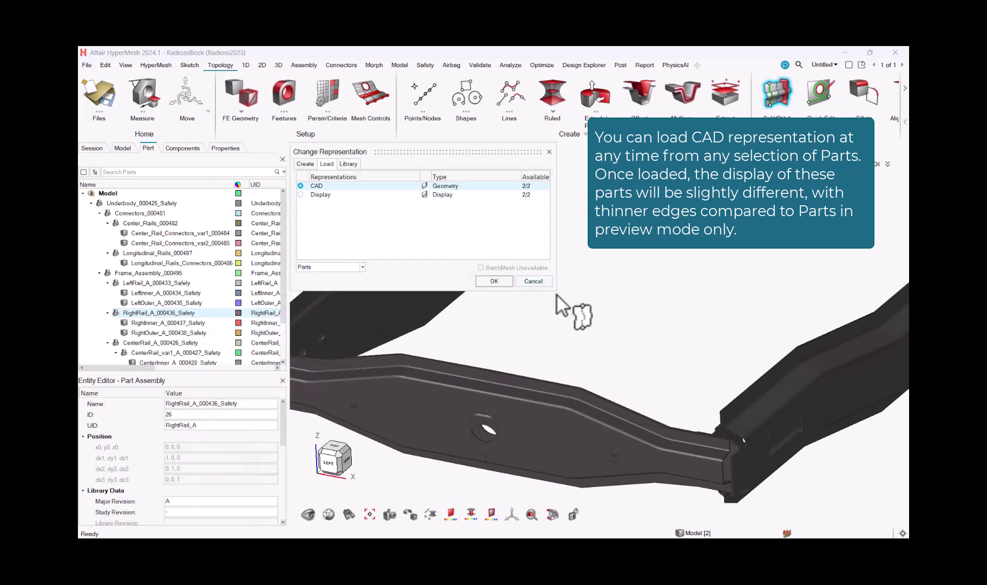
click(494, 281)
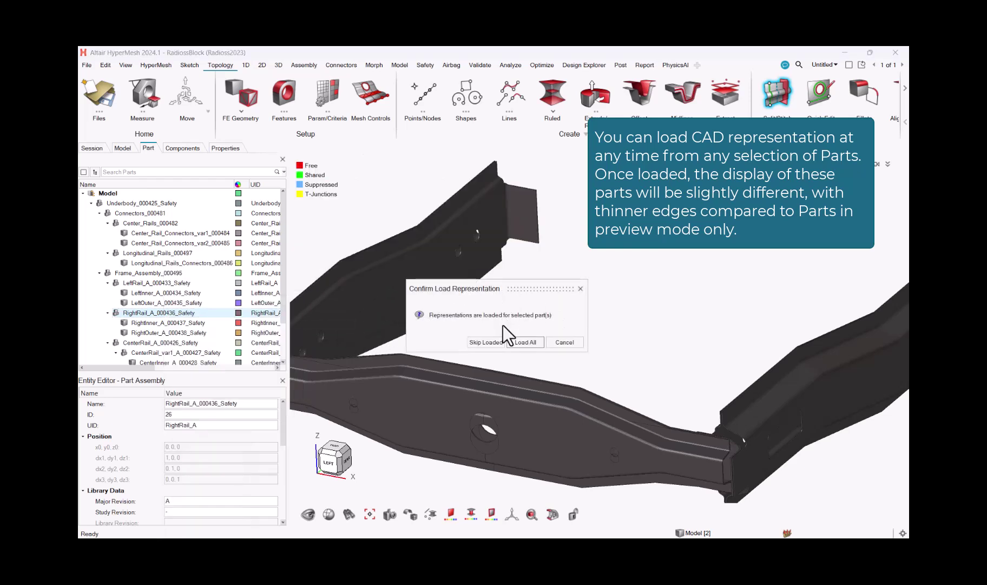
click(524, 343)
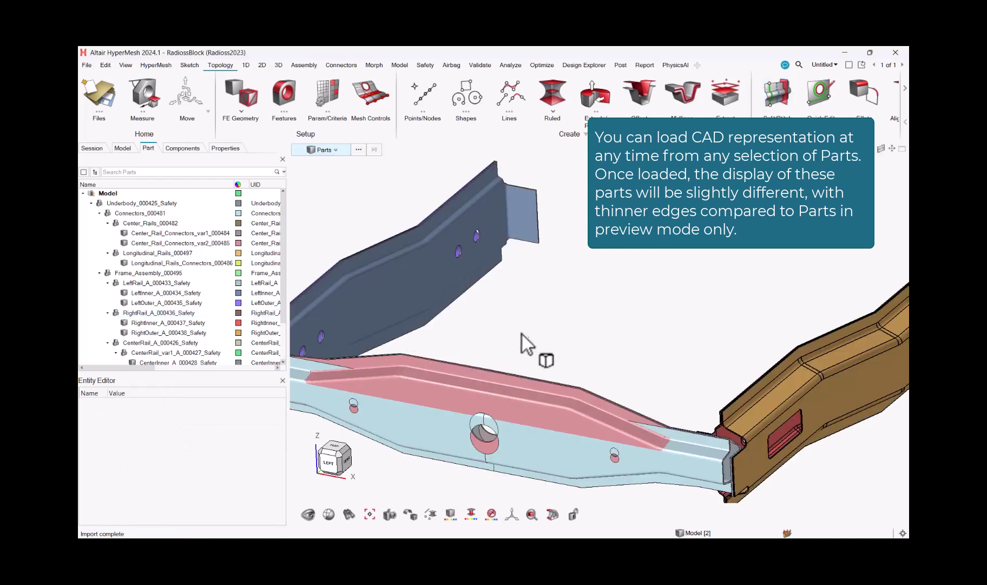
Step: Restart the Split/Stitch geometry tool with the CAD representation loaded on the right rail
ctrl+right_drag(519, 316, 530, 317)
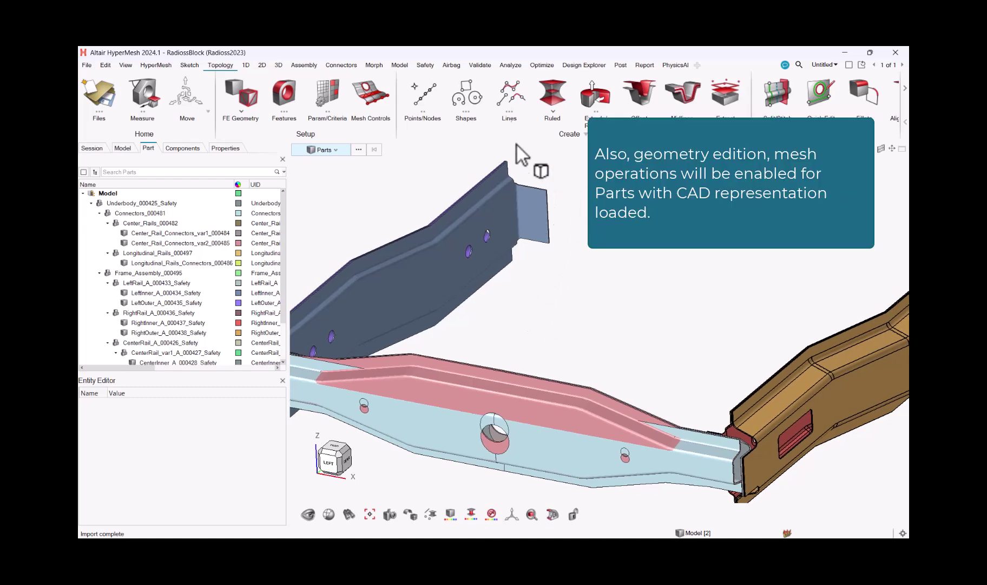
click(778, 96)
ctrl+right_drag(771, 322, 710, 375)
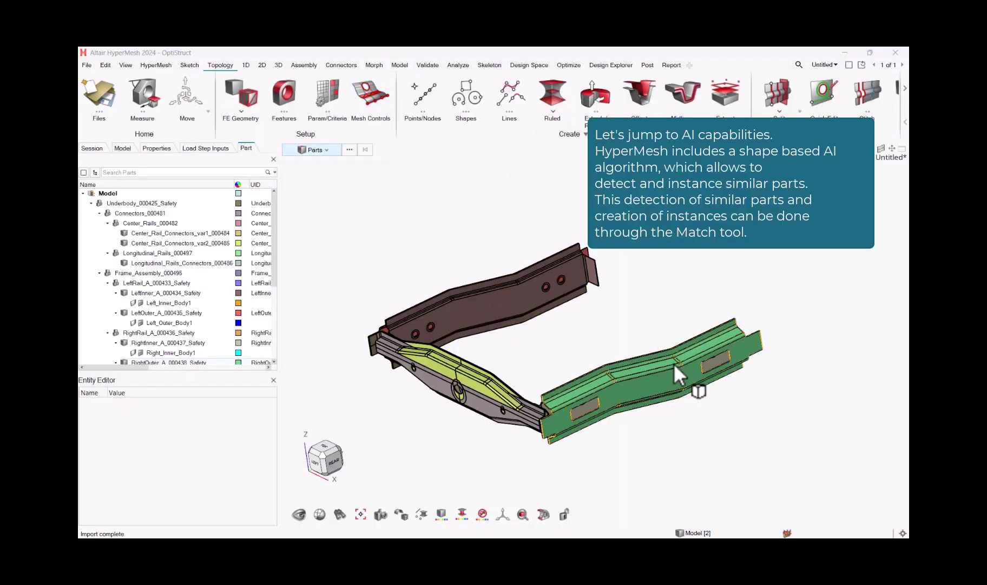
Step: Check the Match options and run ShapeAI encoding matching on all displayed parts with Link parts enabled
click(302, 65)
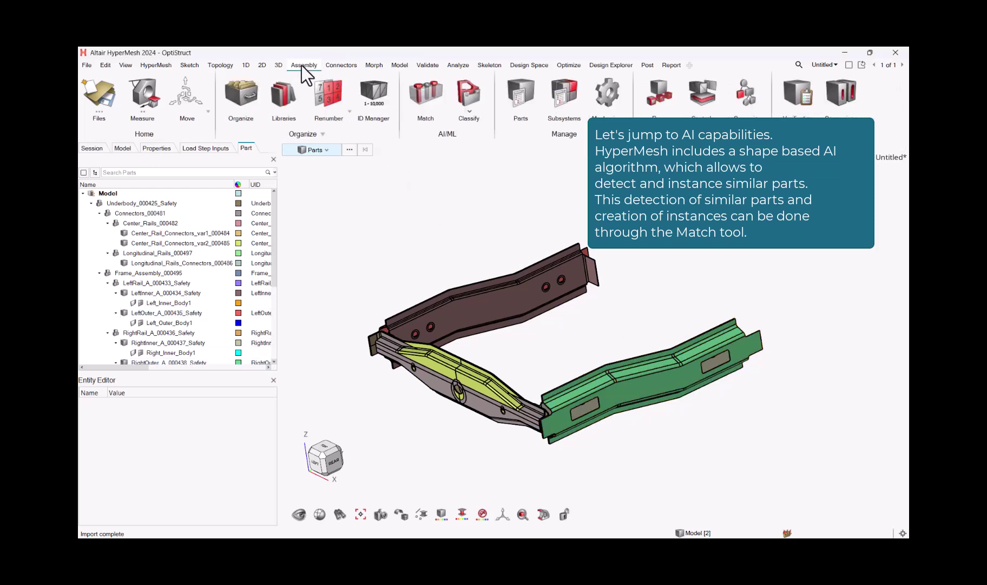
click(426, 98)
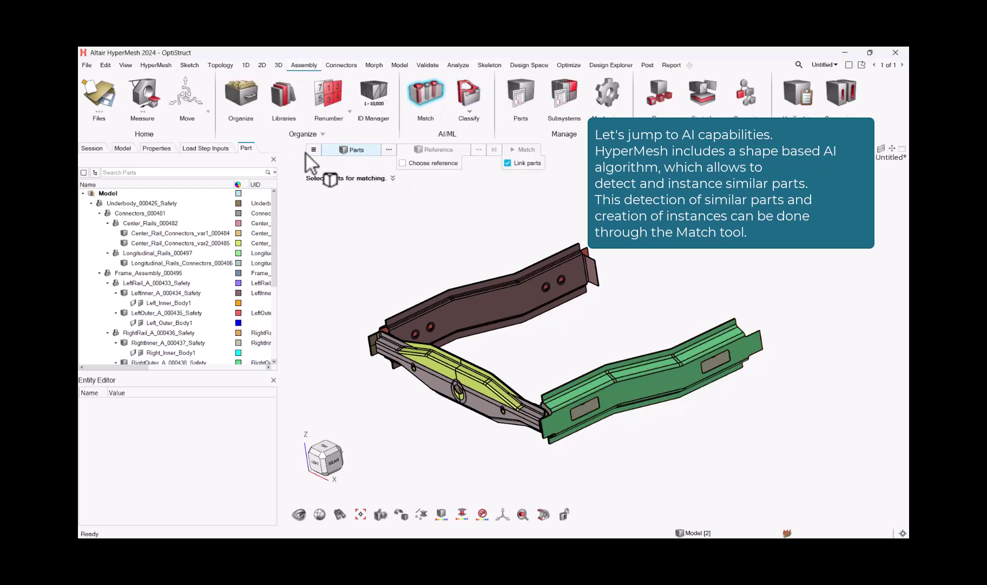
click(314, 150)
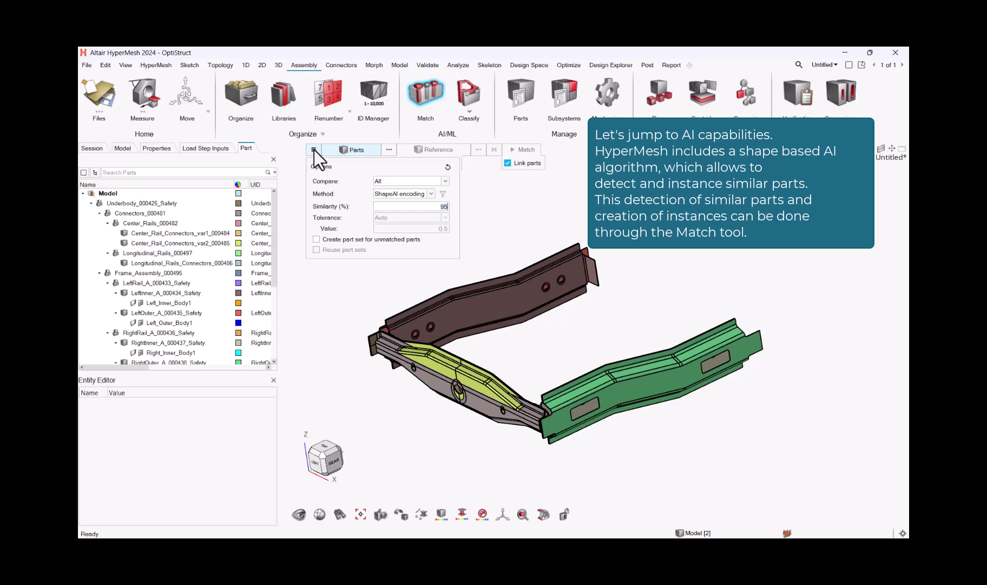
click(330, 153)
drag(362, 197, 703, 456)
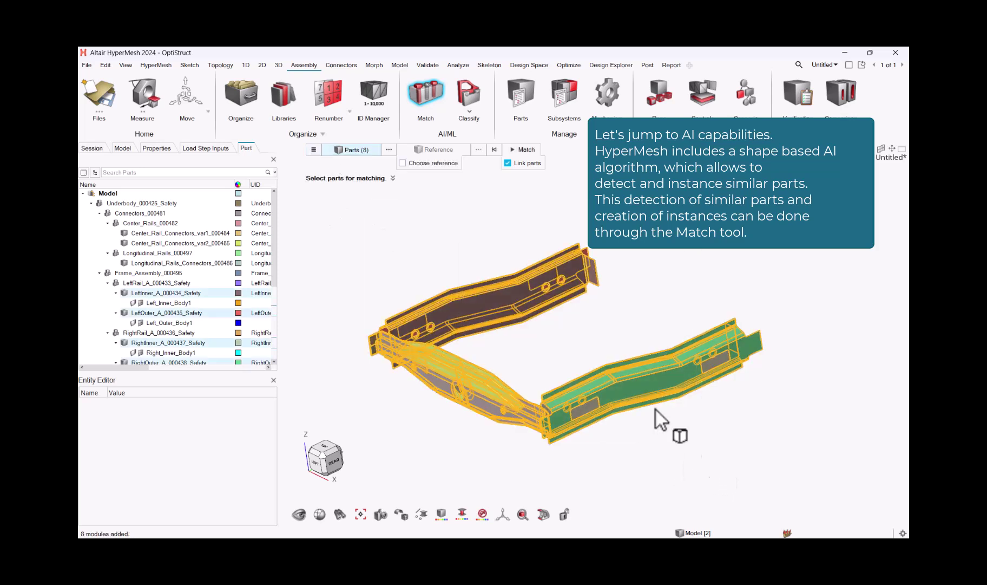
click(515, 152)
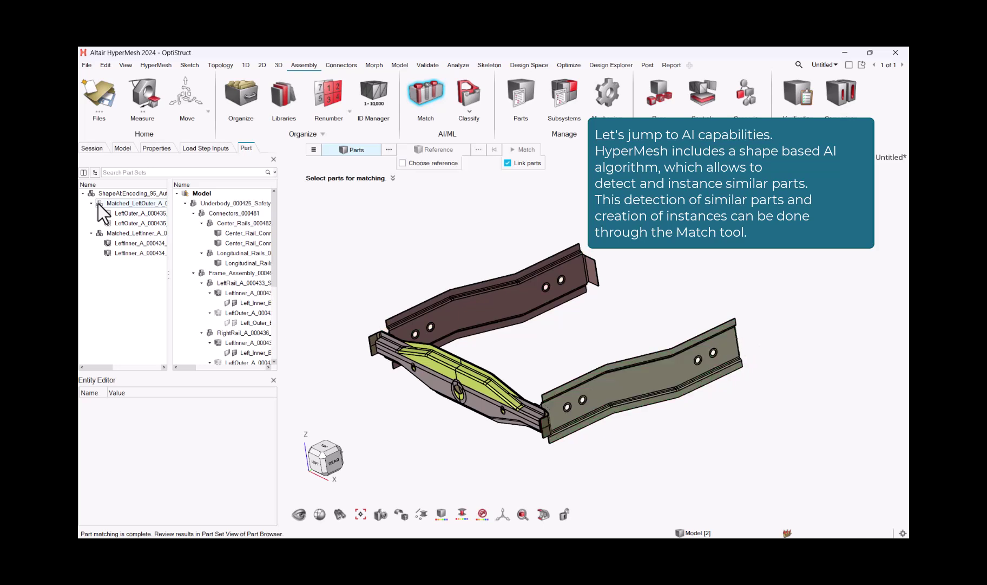
Step: Isolate the matched LeftOuter and LeftInner part sets in turn, leaving only the first LeftOuter_A part displayed
right_click(115, 204)
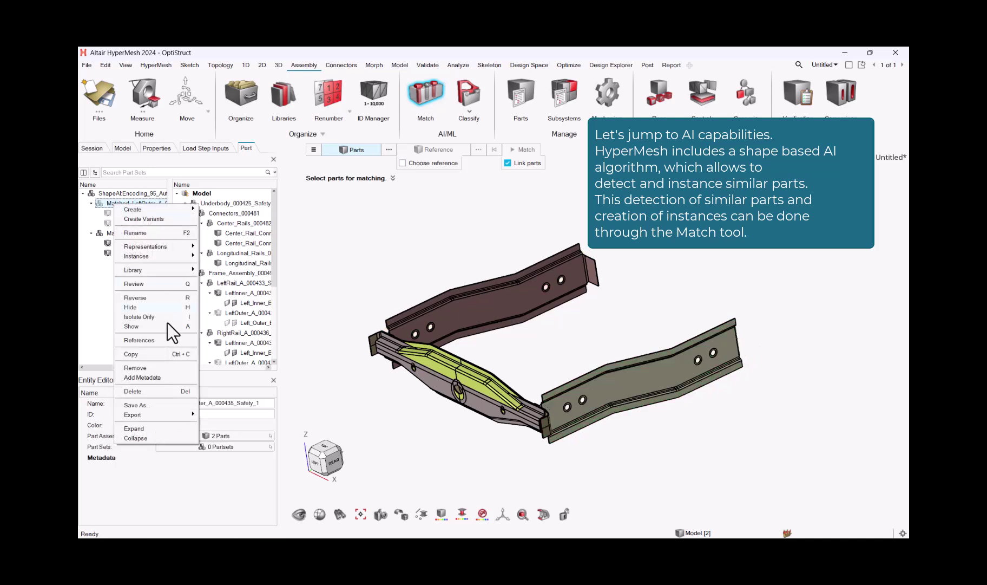
click(151, 317)
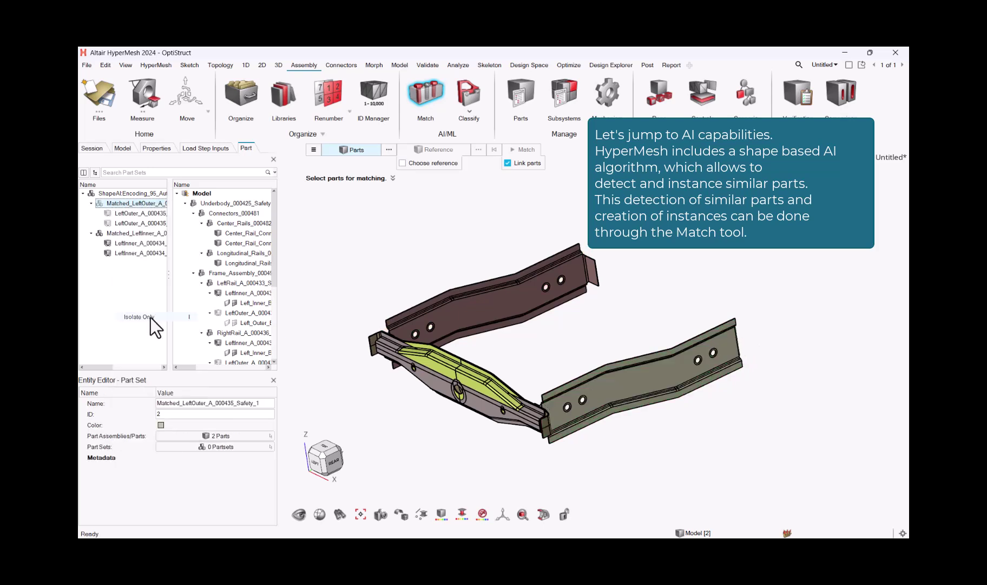
click(99, 204)
click(99, 204)
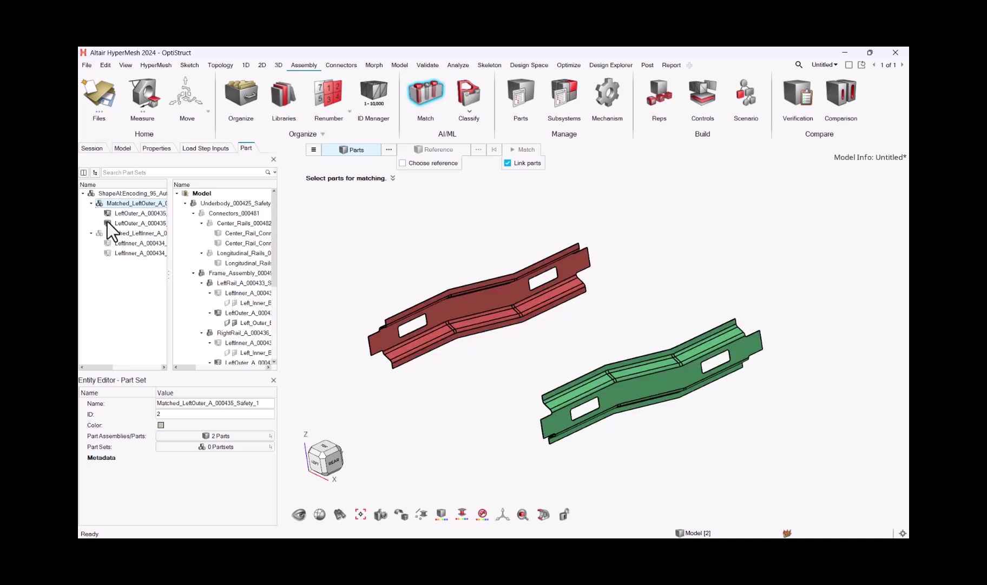
click(99, 204)
click(99, 233)
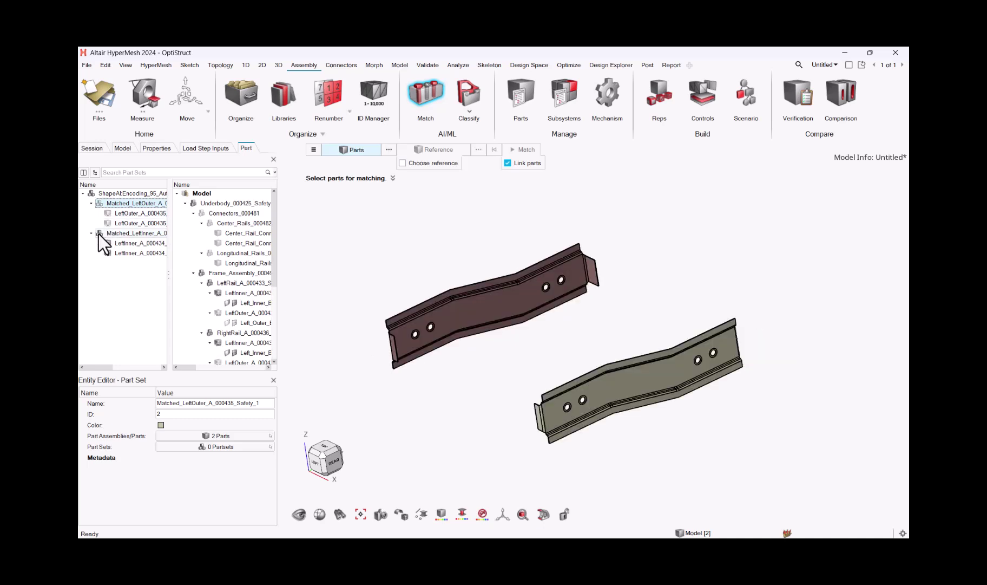
click(99, 233)
click(99, 204)
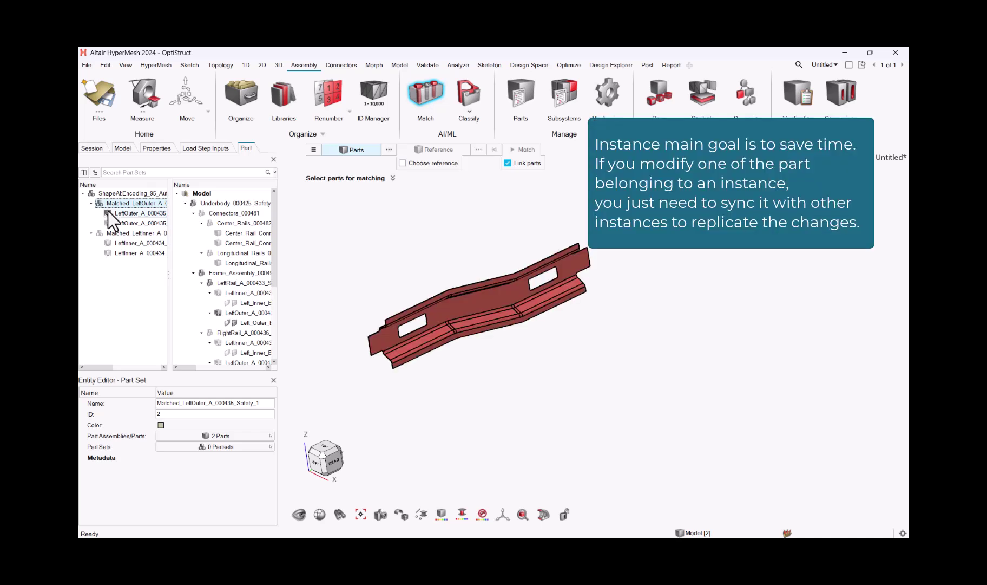
Step: Detect features on the displayed LeftOuter_A part with the Holes 3D maximum radius set to 100
click(217, 66)
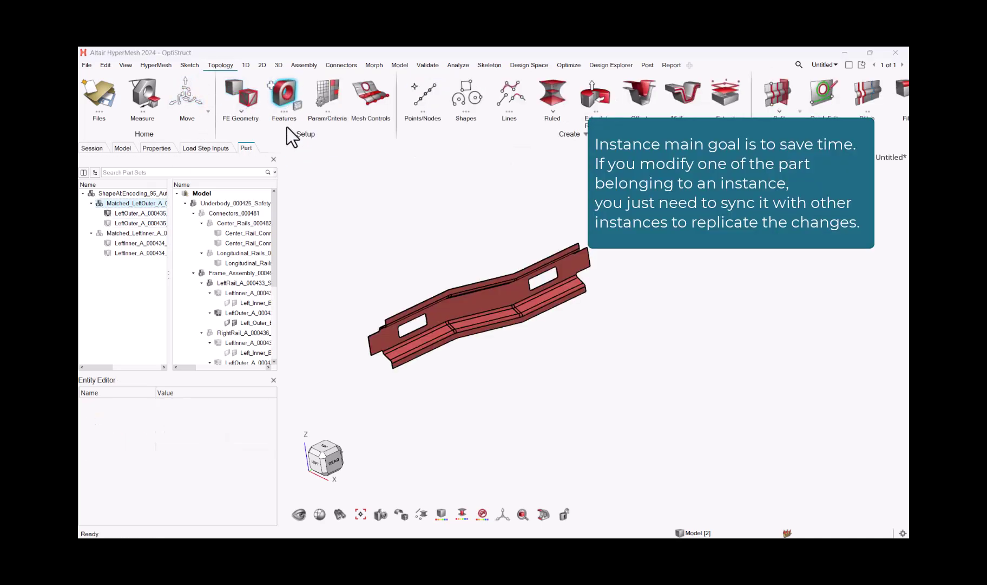
click(285, 112)
click(358, 234)
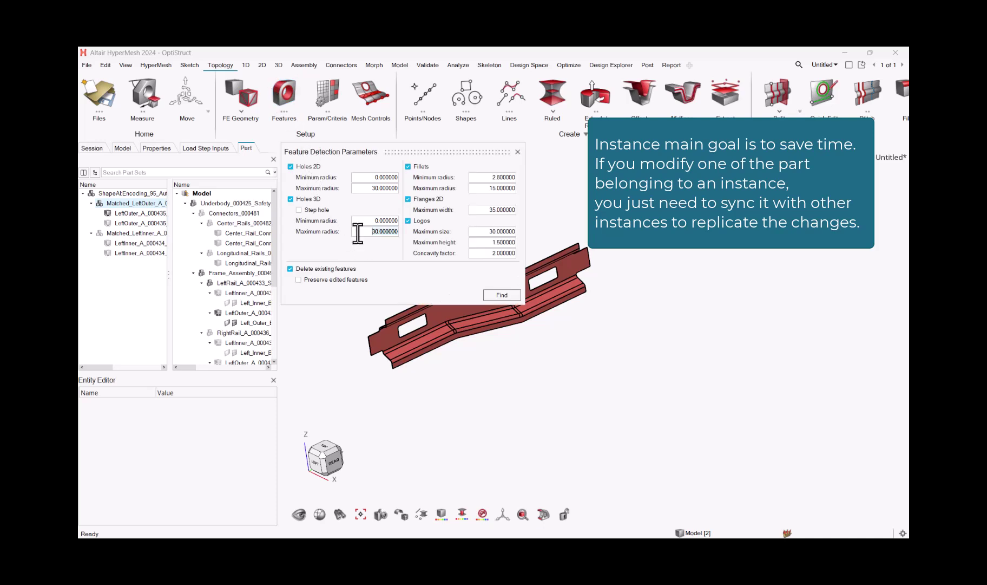
text(100)
click(504, 295)
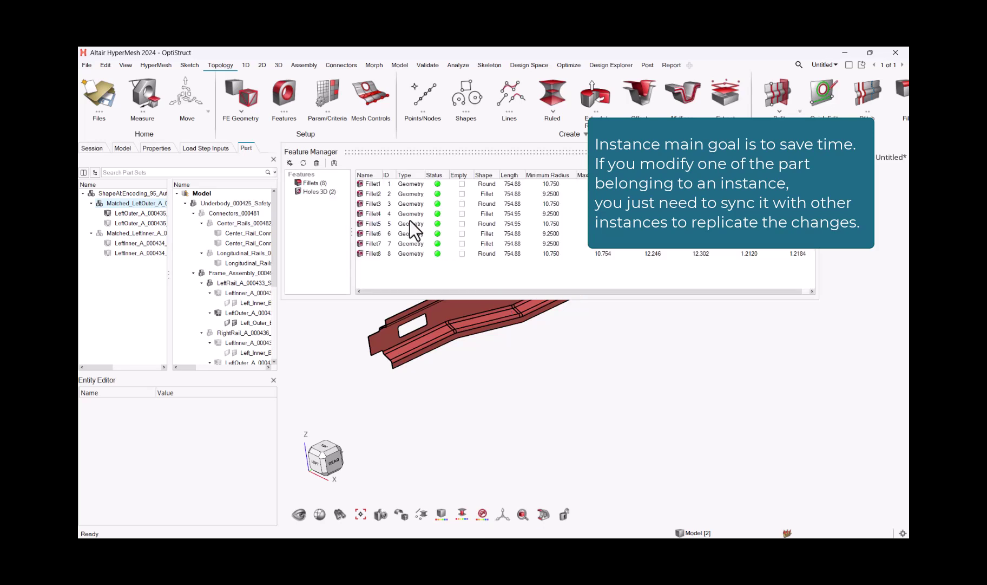
Step: Defeature both detected 3D holes of the LeftOuter_A part and close the Feature Manager
click(321, 191)
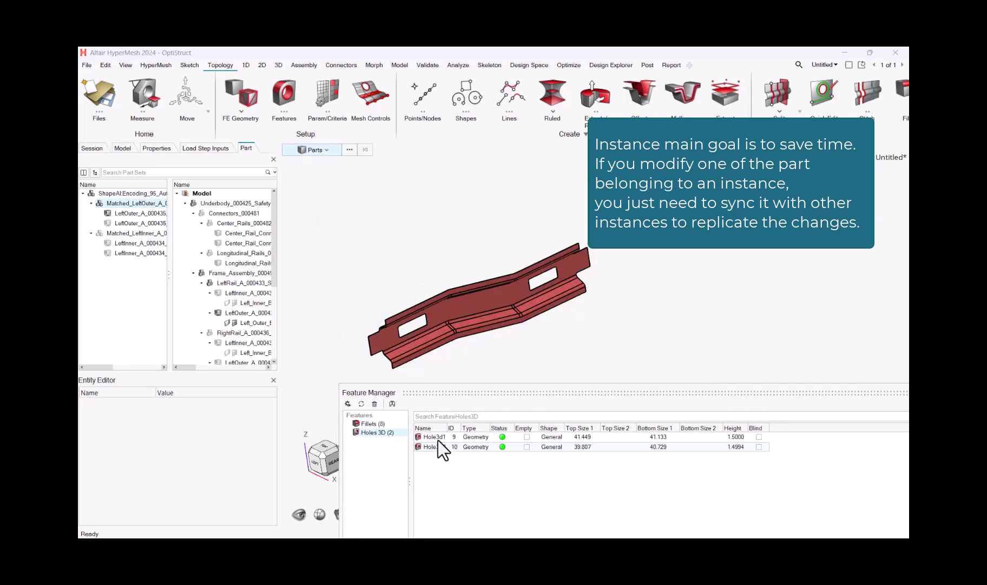
click(438, 442)
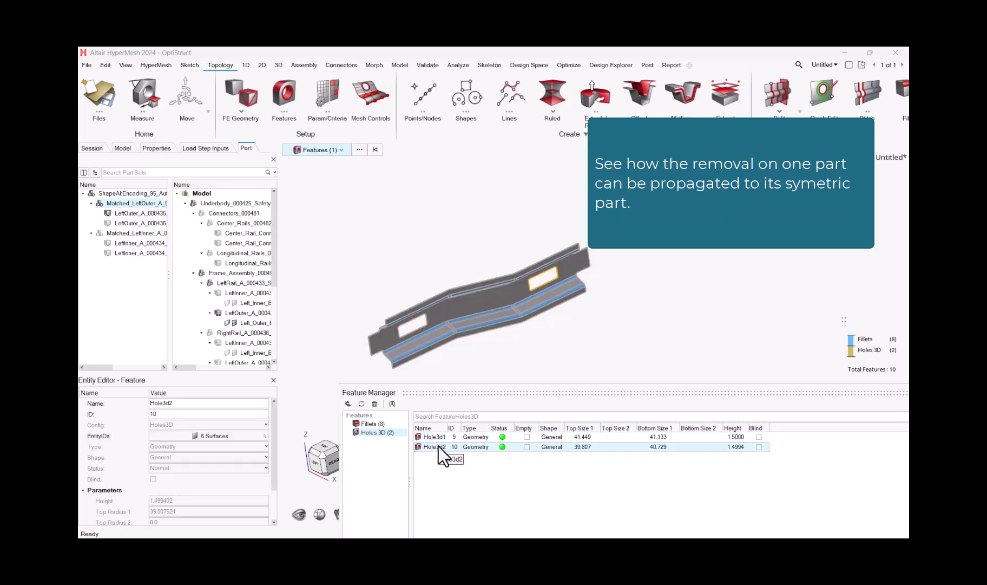
ctrl+click(438, 441)
right_click(437, 440)
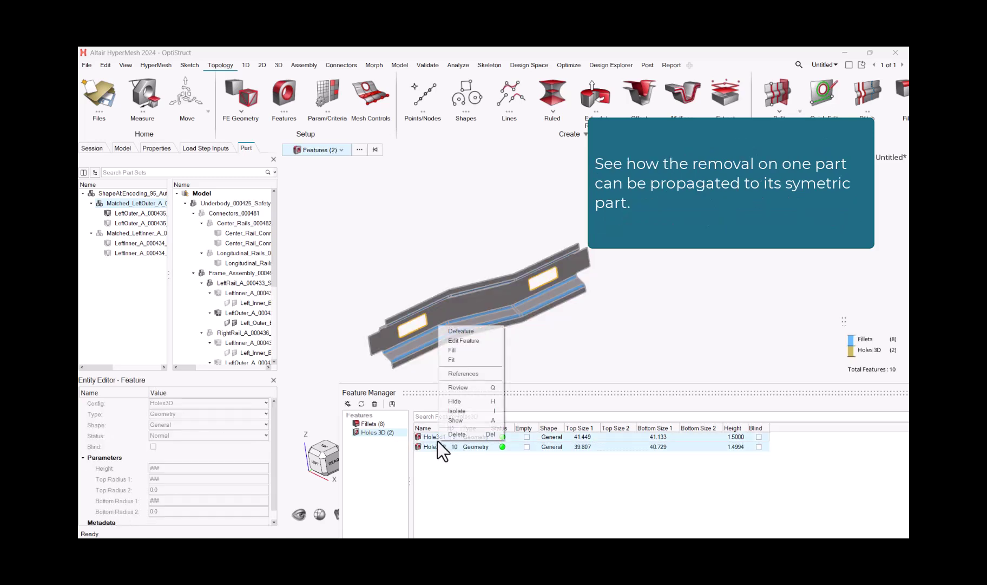
click(461, 331)
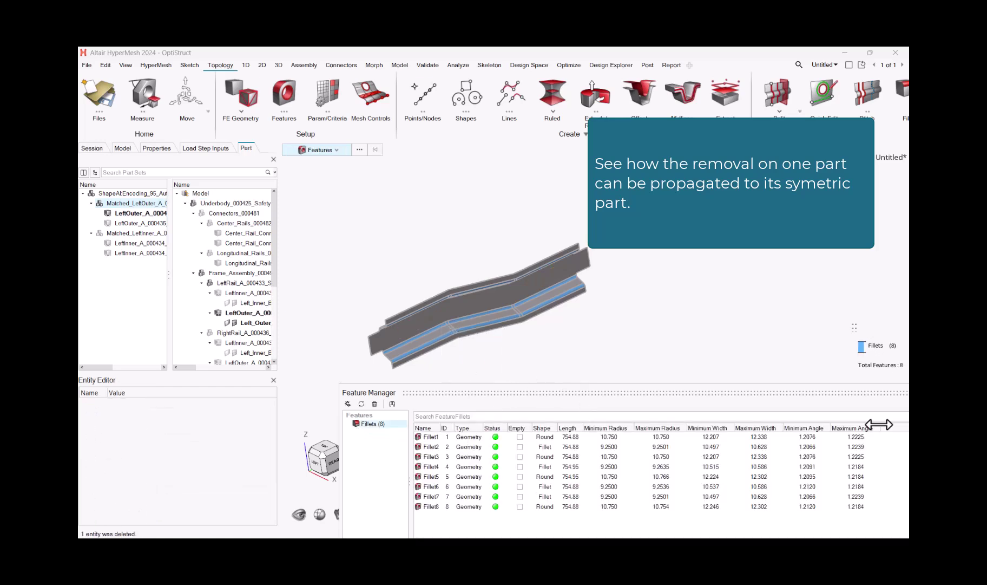
drag(877, 391, 806, 405)
click(814, 384)
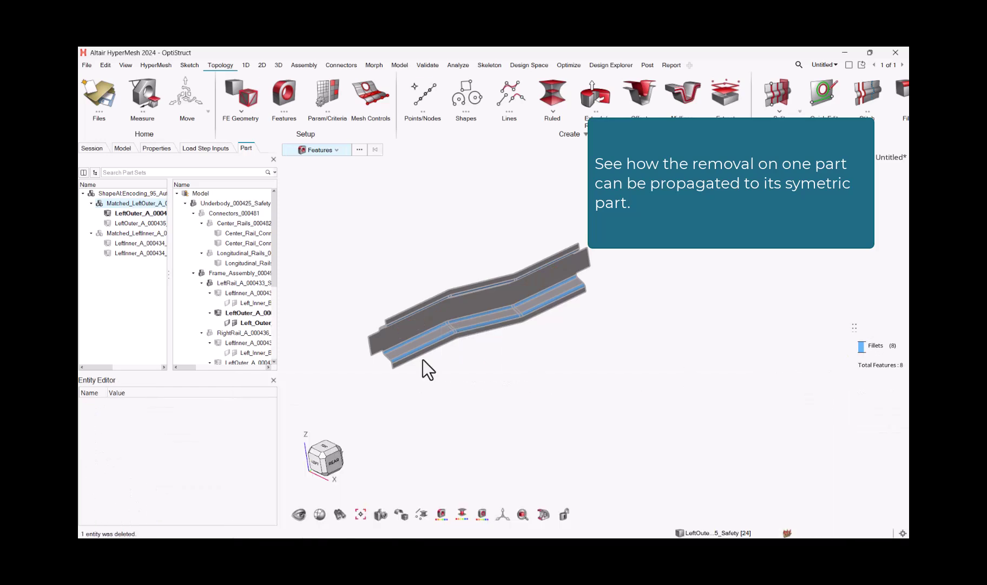
Step: Show the second matched LeftOuter part and sync the instances of the edited LeftOuter_A_000435_Safety part
click(123, 213)
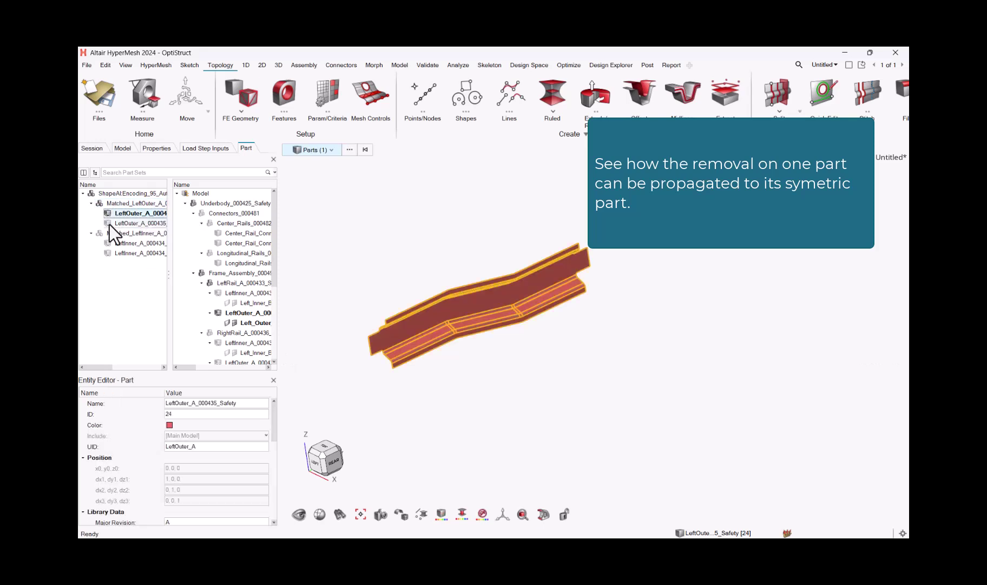
right_click(127, 215)
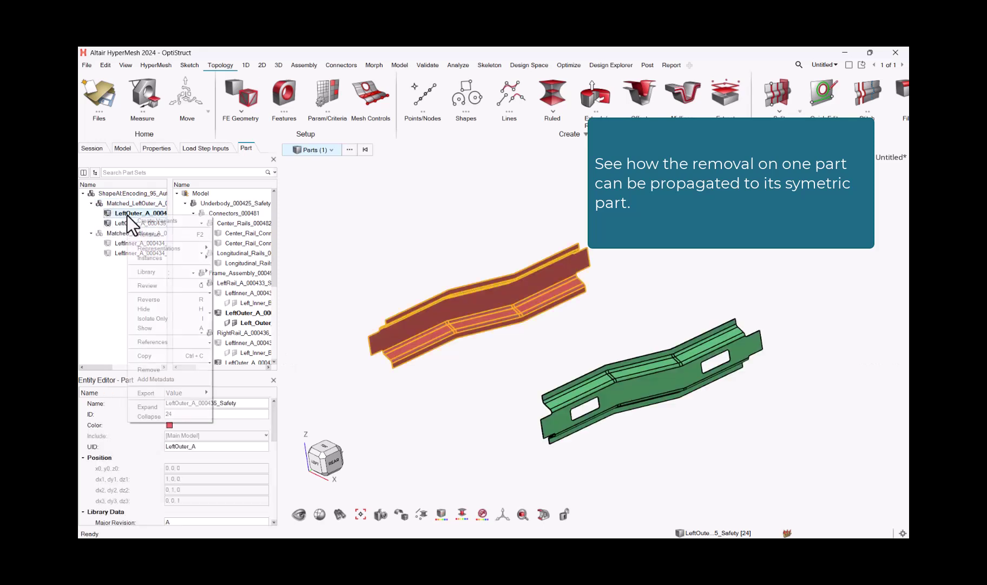
mouse_move(155, 257)
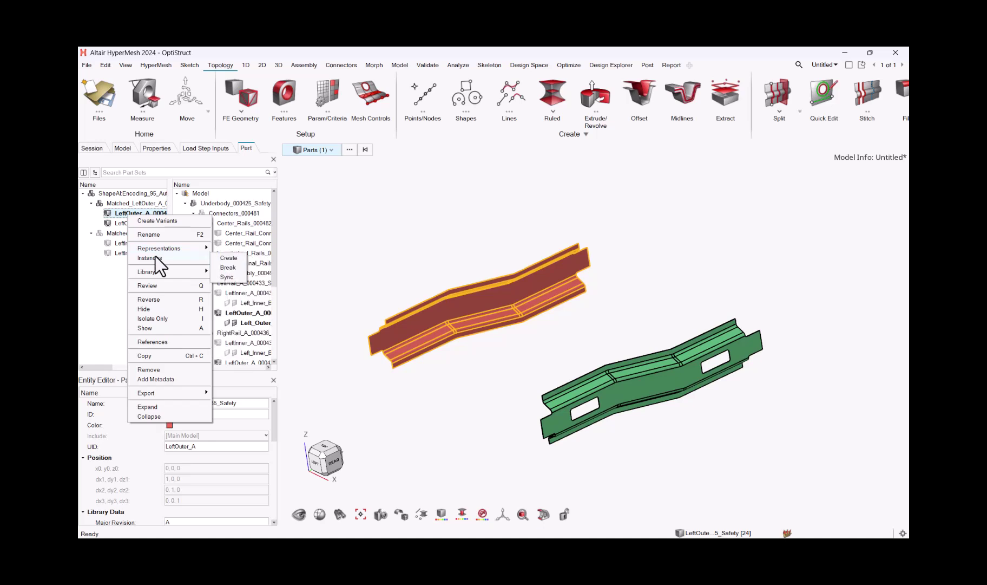
click(236, 279)
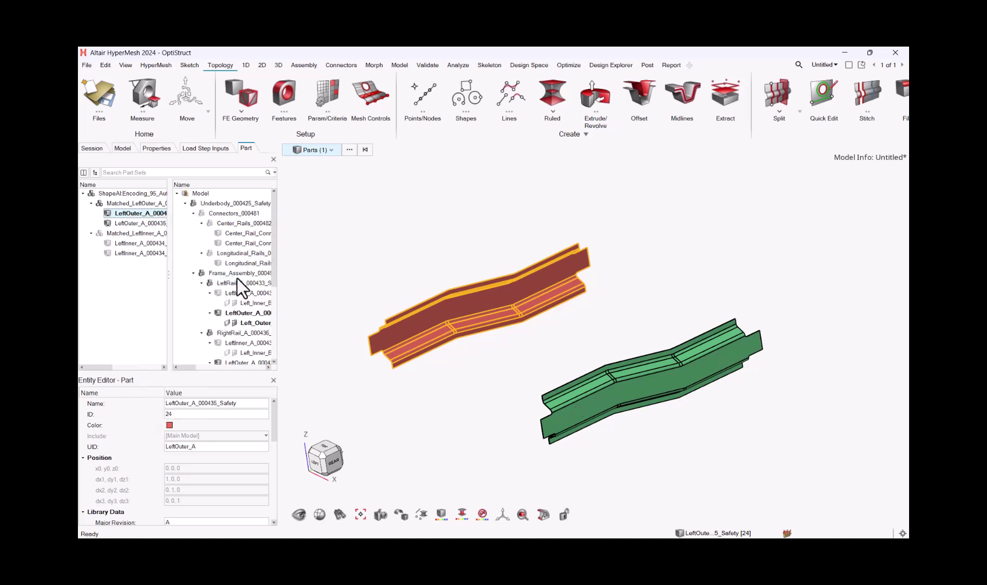
click(484, 234)
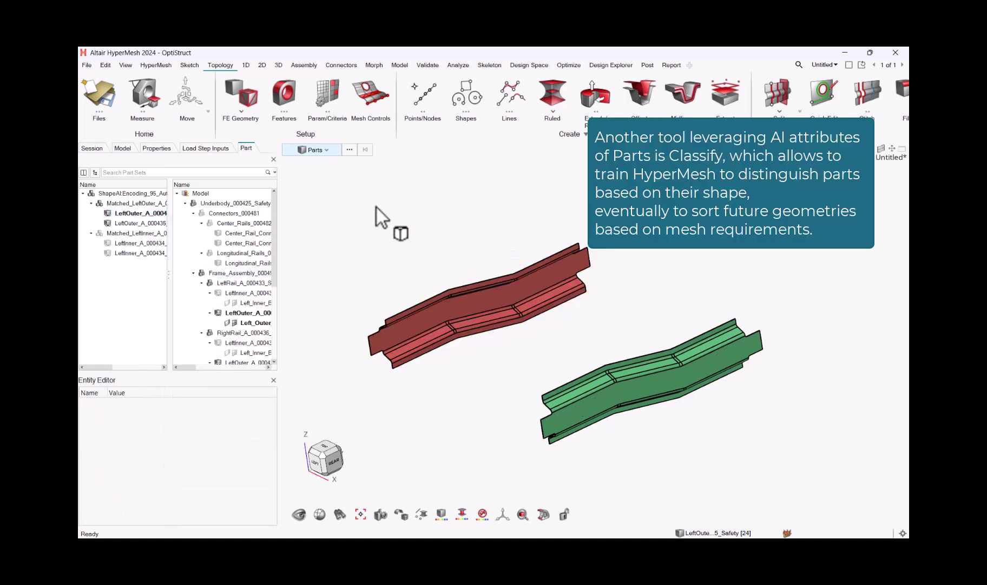
Step: Show all parts of the frame again and start the Classify tool
key(a)
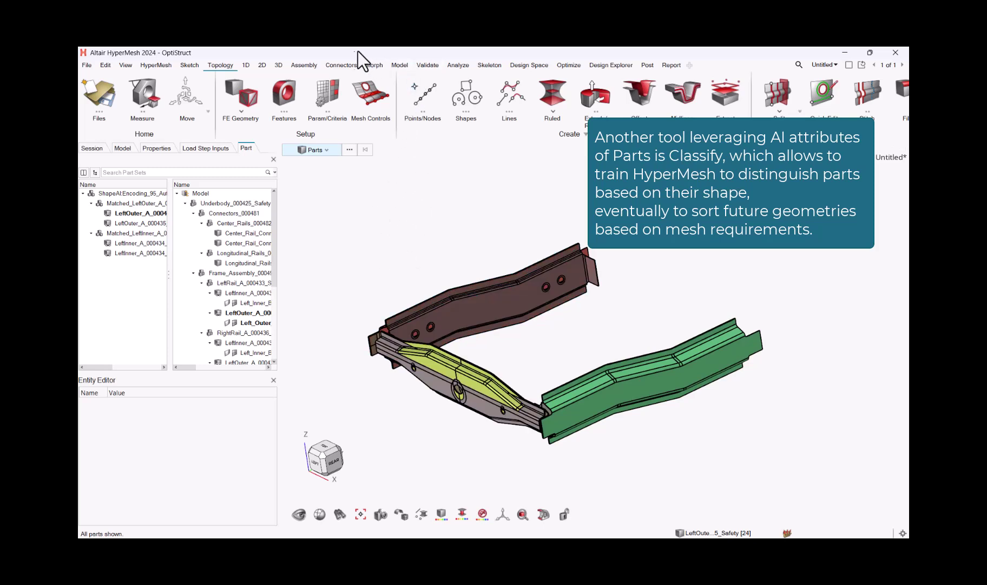
click(304, 63)
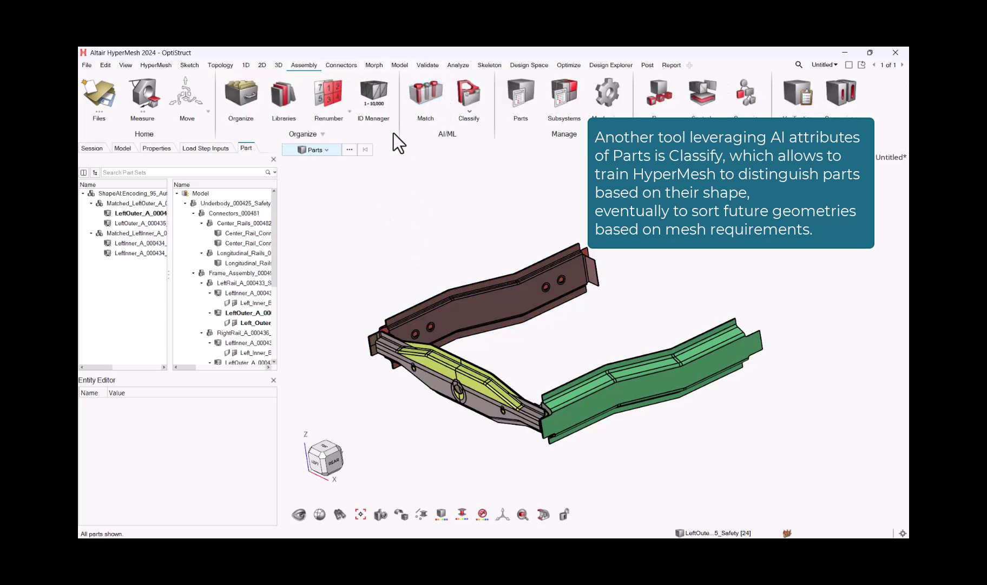
click(465, 93)
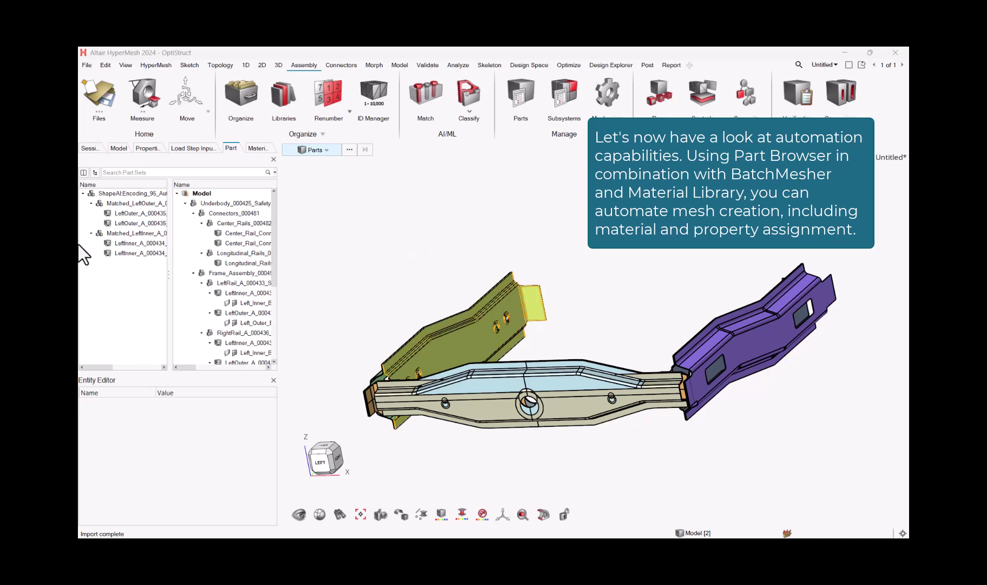
Step: Review the PDM data of the first matched LeftInner_A part and the entity types contained in the model
click(127, 244)
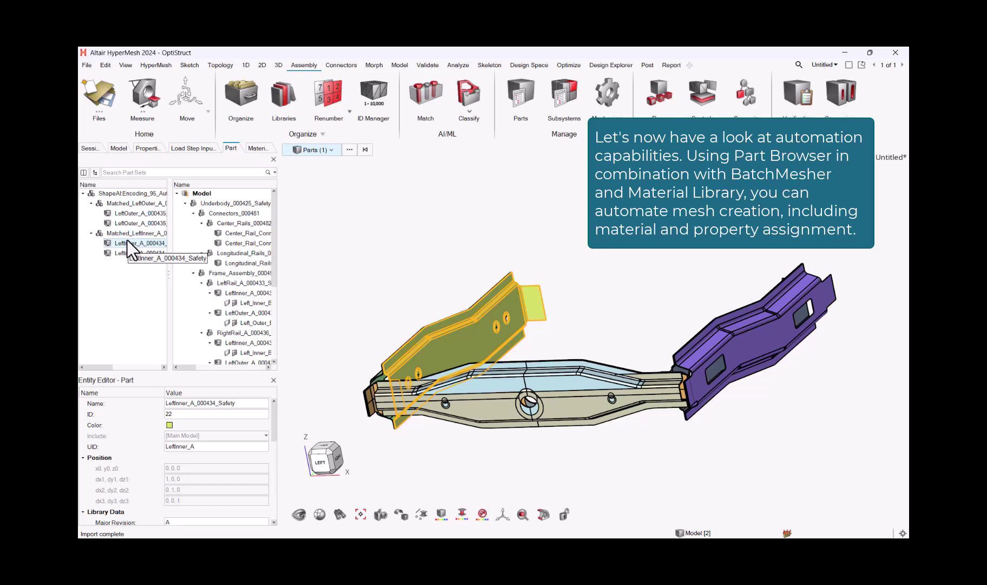
drag(273, 423, 273, 485)
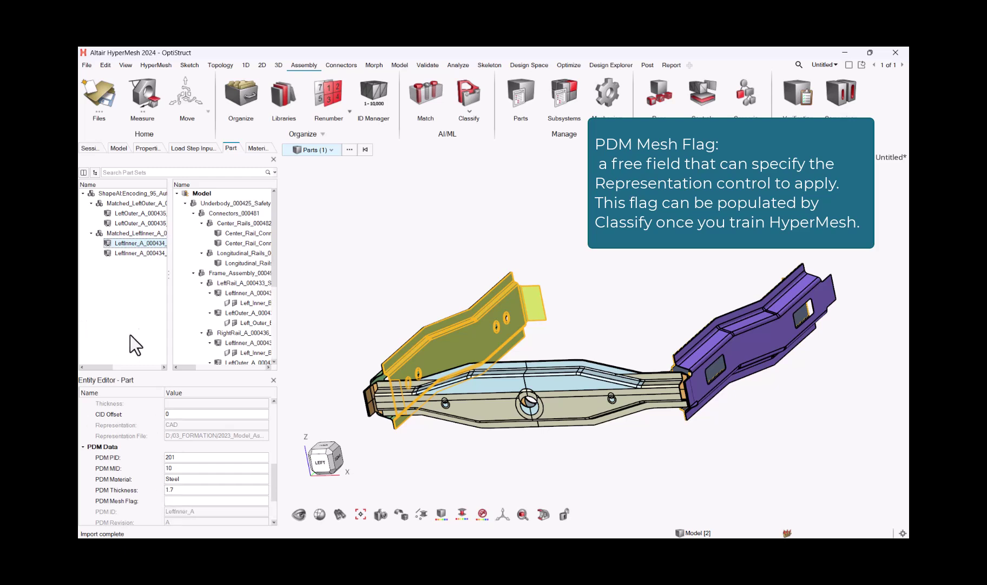
click(117, 145)
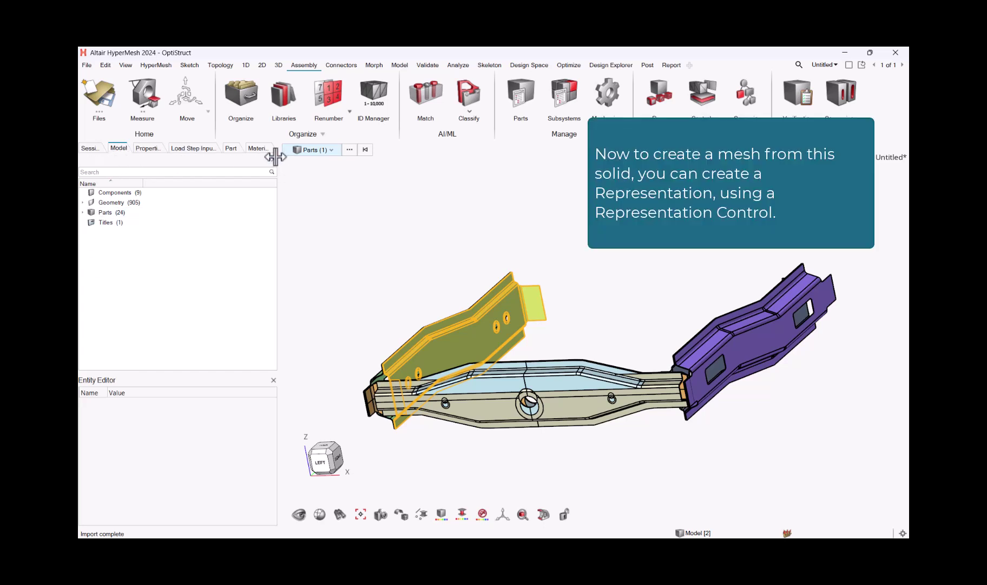
Step: Create a Crash 5mm representation for the Matched_LeftInner_A_000434_Safety_1 part set with BatchMesher and load it for both parts
click(232, 148)
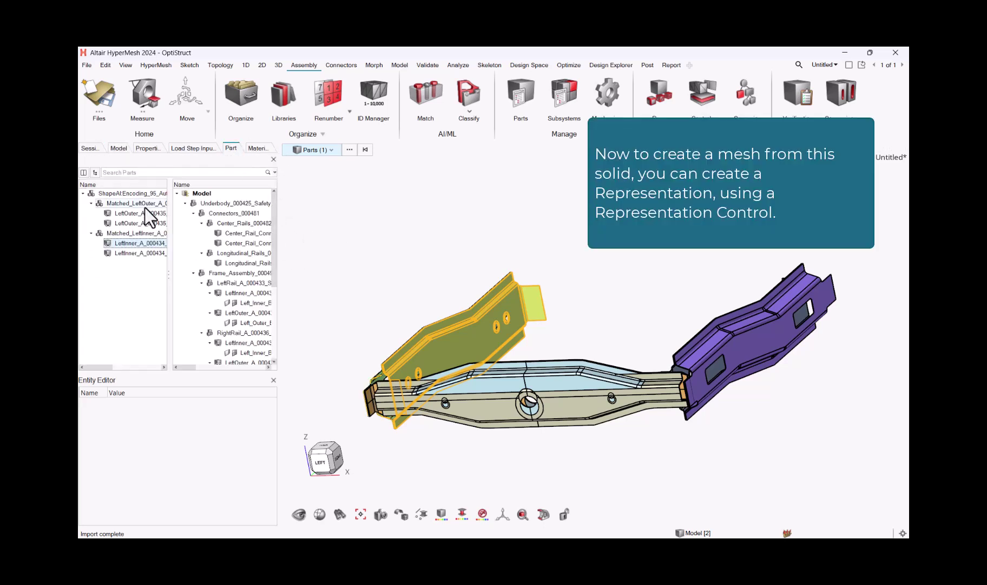
click(134, 232)
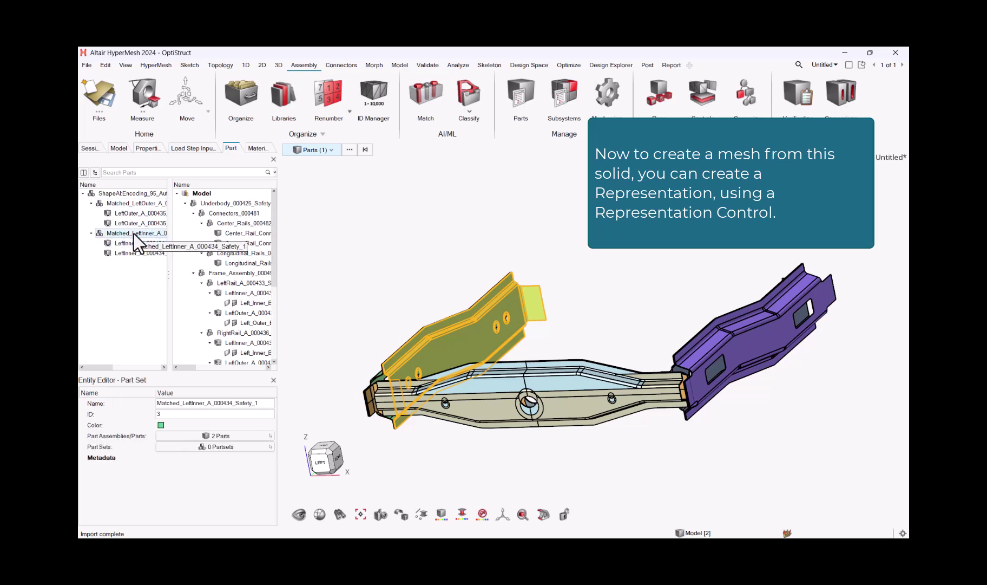
right_click(132, 233)
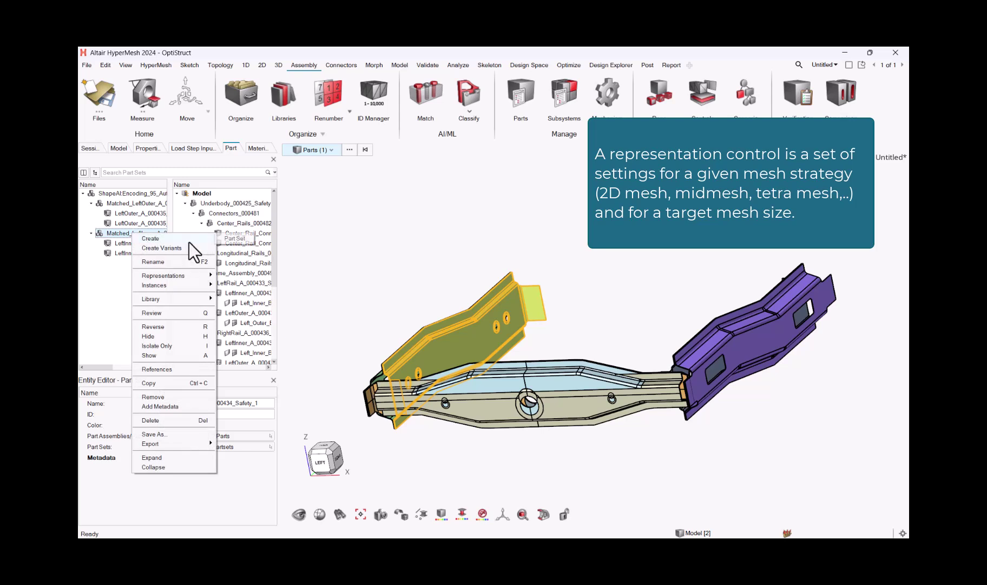
mouse_move(179, 277)
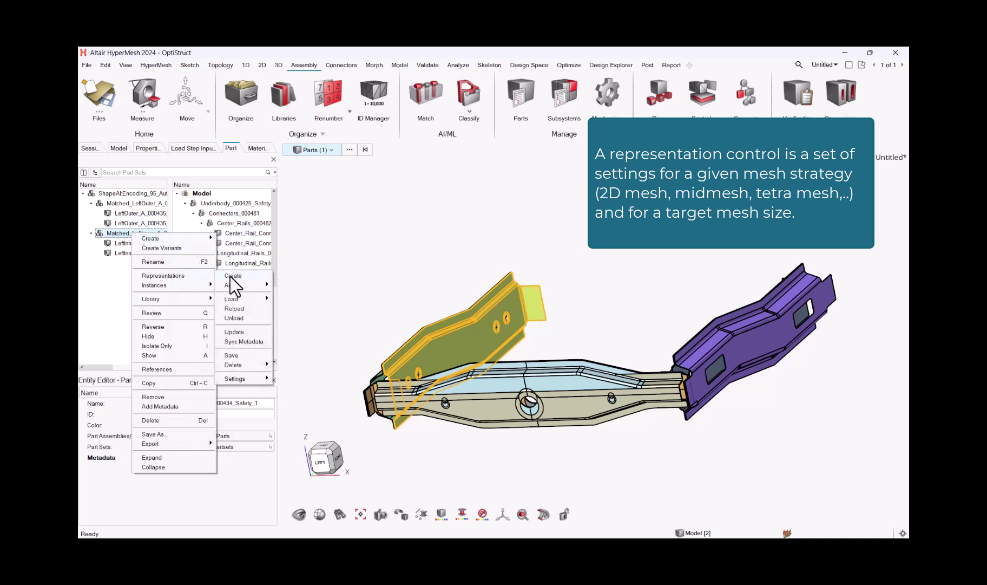
click(231, 276)
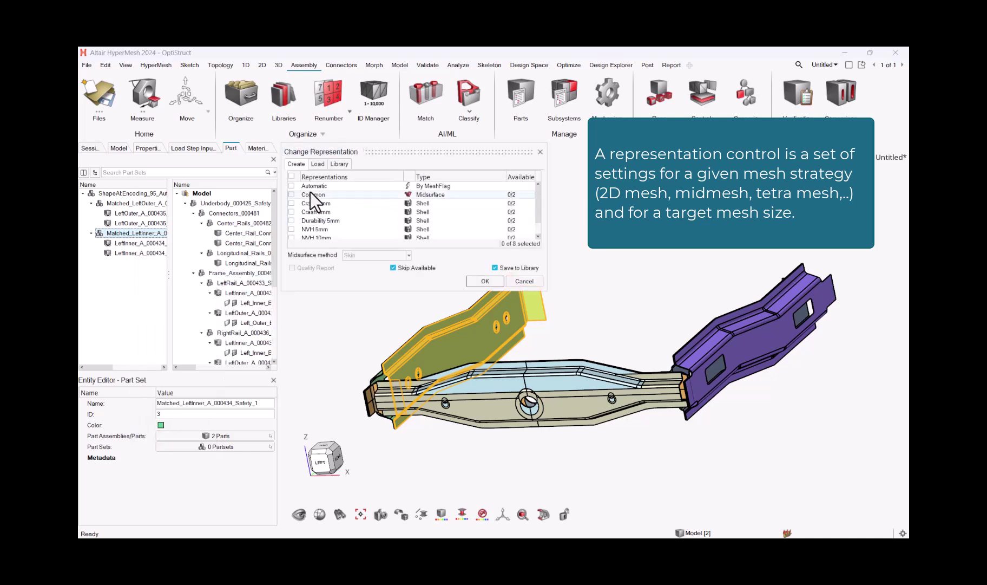
click(292, 212)
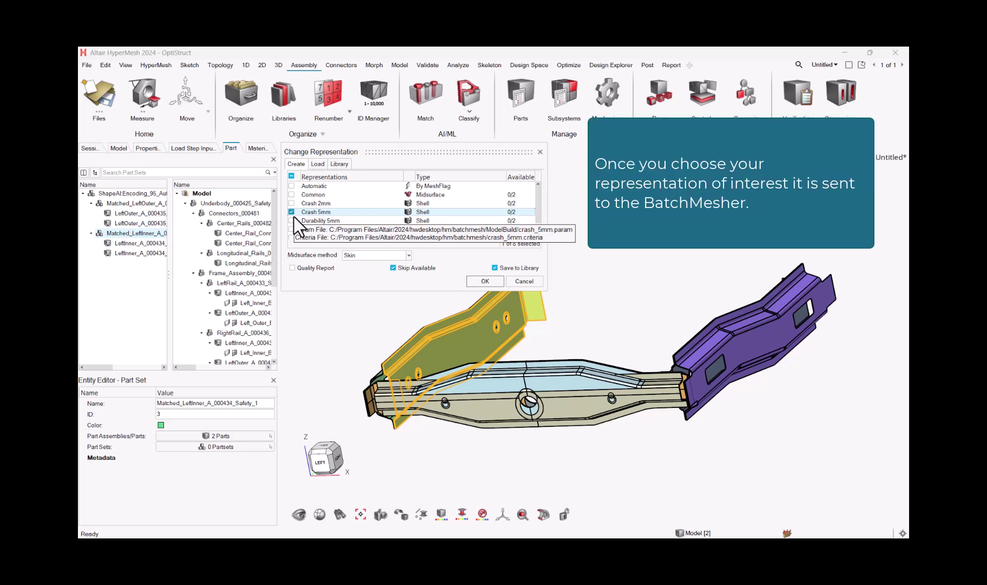
click(485, 281)
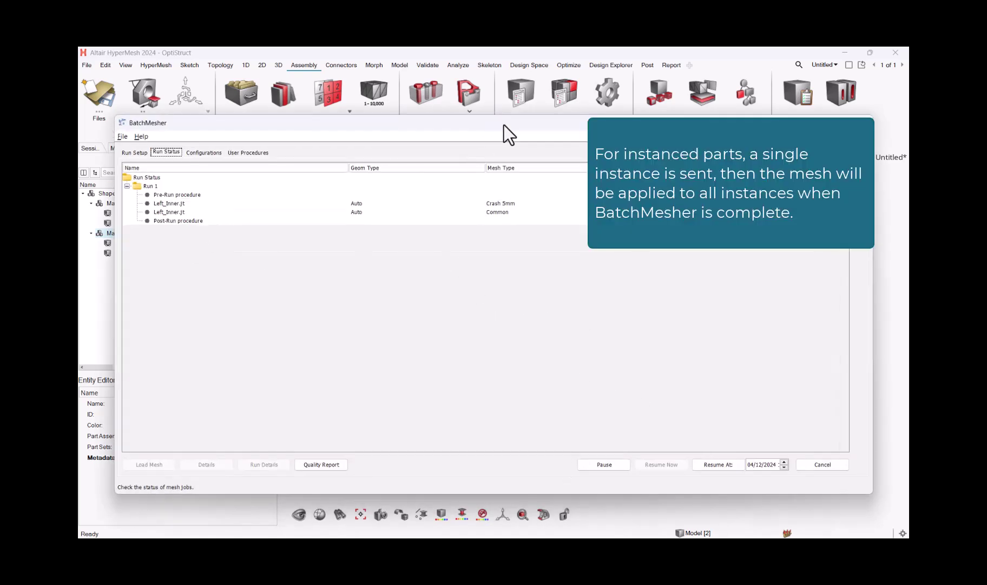
drag(504, 125, 590, 138)
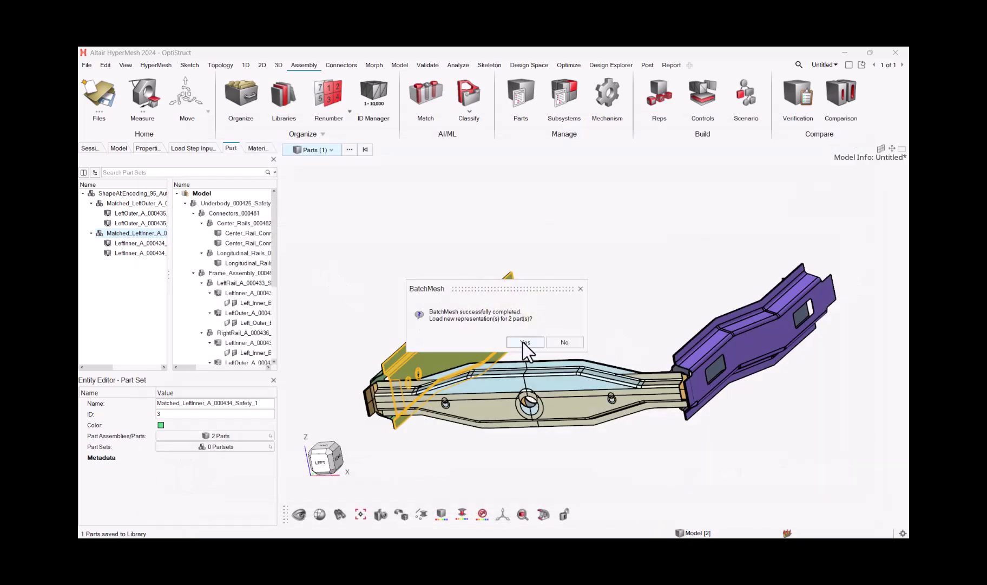
click(523, 343)
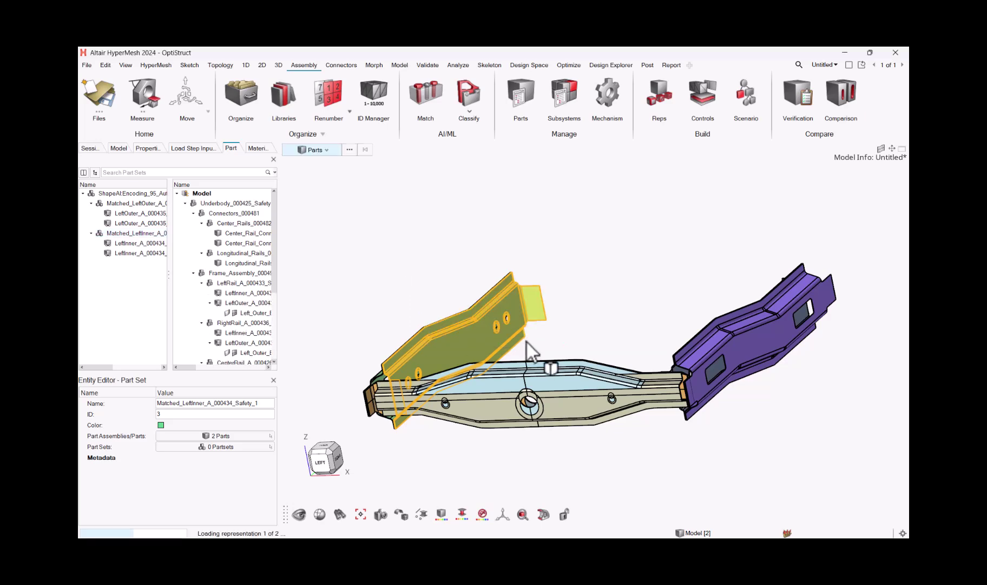
Step: Examine the meshed parts and the attributes of the Steel material created in the model
mouse_move(602, 340)
right_down()
mouse_move(645, 366)
mouse_move(622, 359)
right_up()
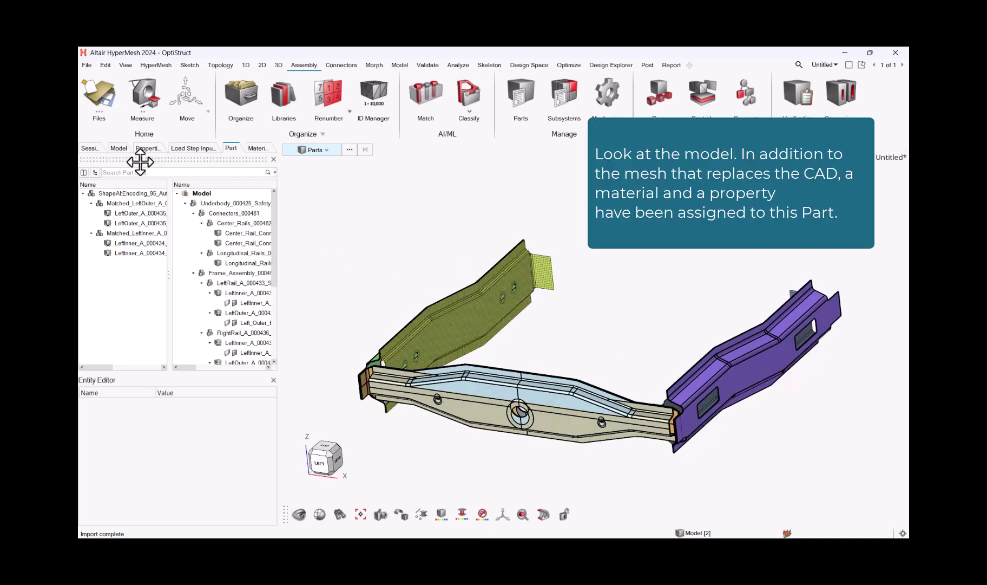
click(120, 149)
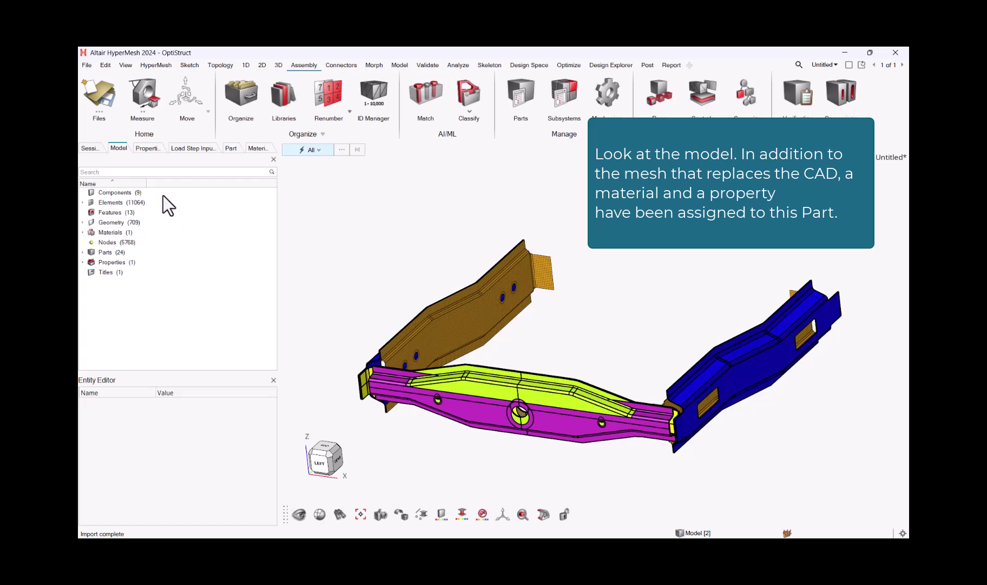
click(83, 233)
double_click(105, 243)
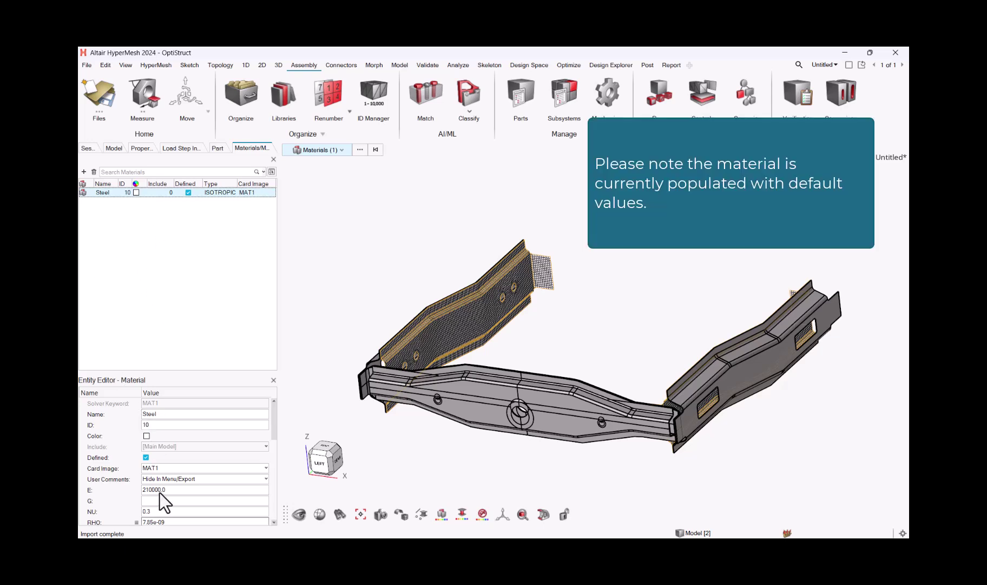
Step: Open Altair Material Data Center from the Steel material and review the information on AAR Grade A steel casting wheels
right_click(109, 197)
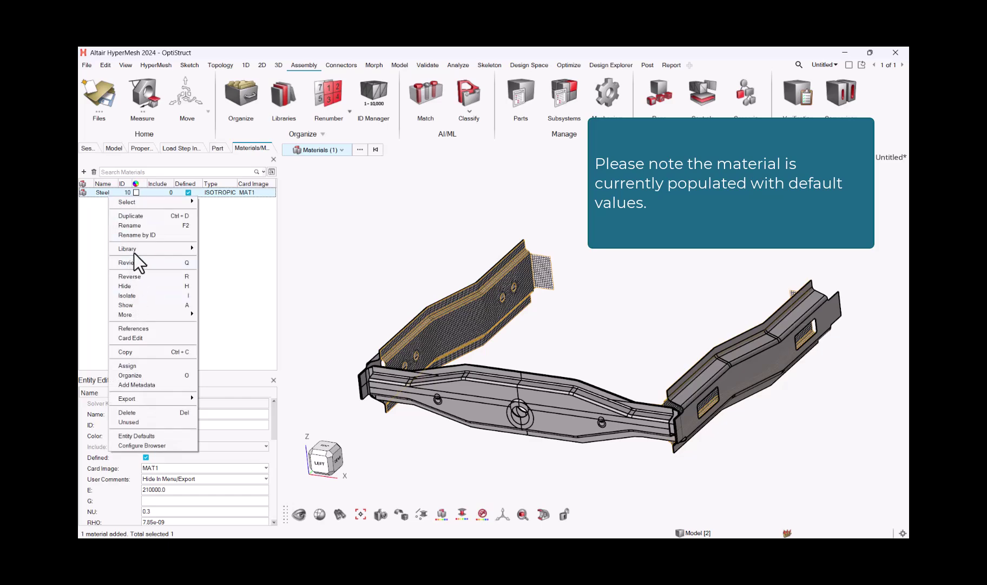
mouse_move(129, 249)
mouse_move(211, 258)
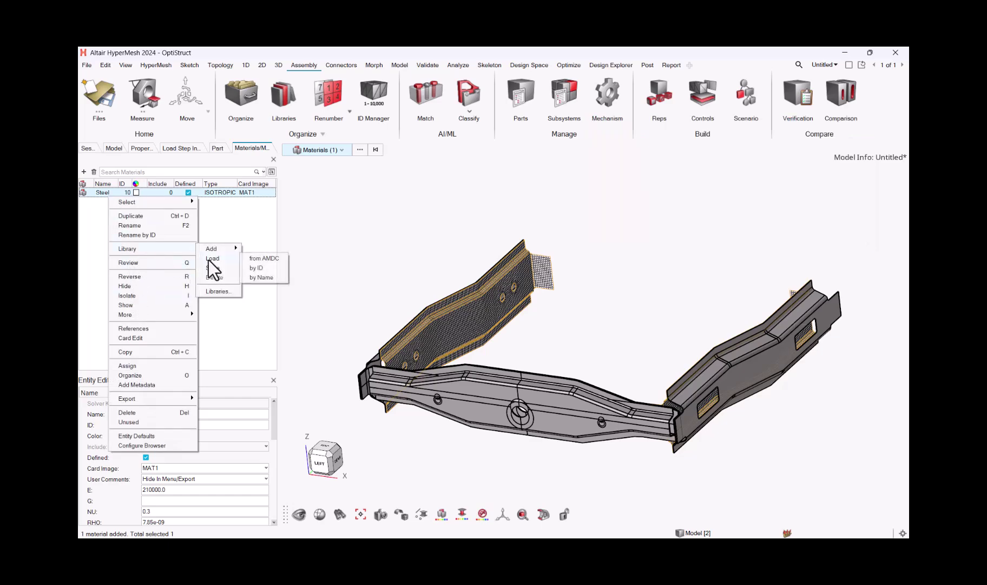
click(271, 258)
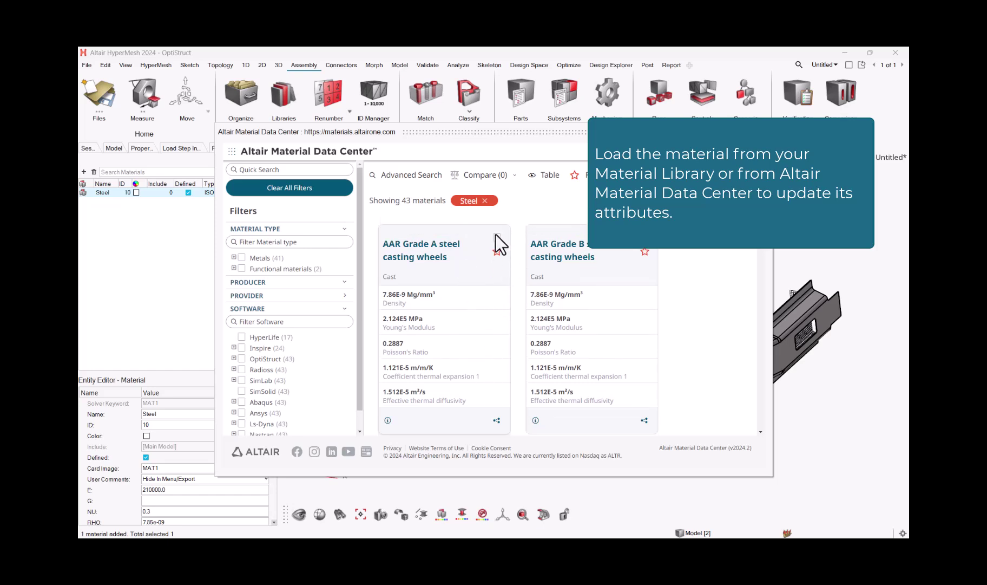
click(439, 256)
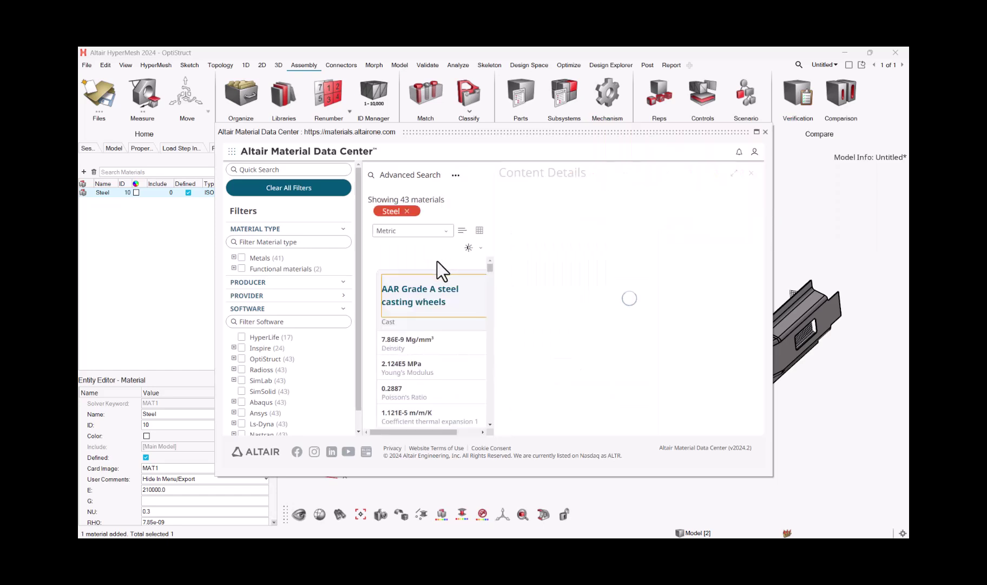
scroll(598, 314, down, 10)
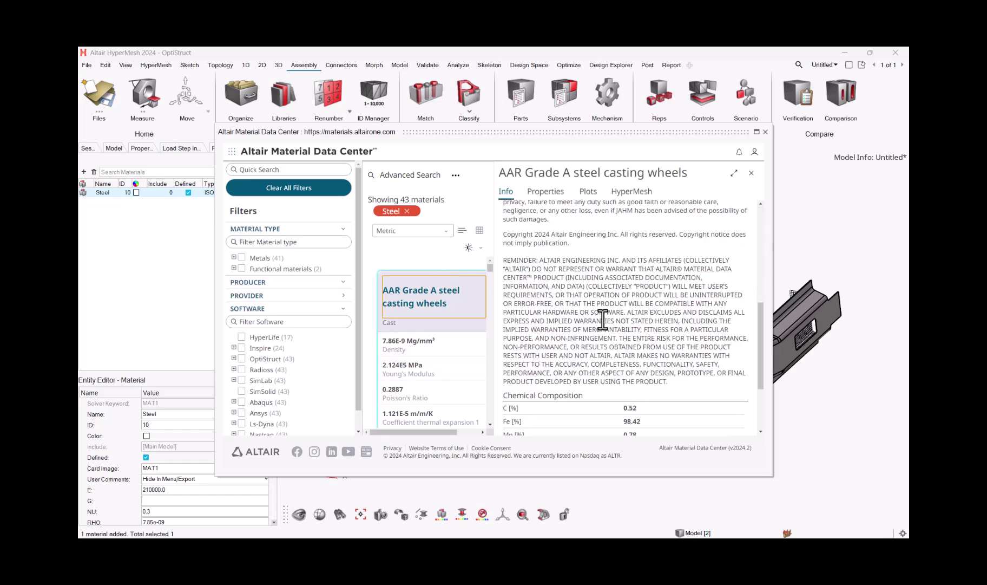
scroll(603, 319, down, 4)
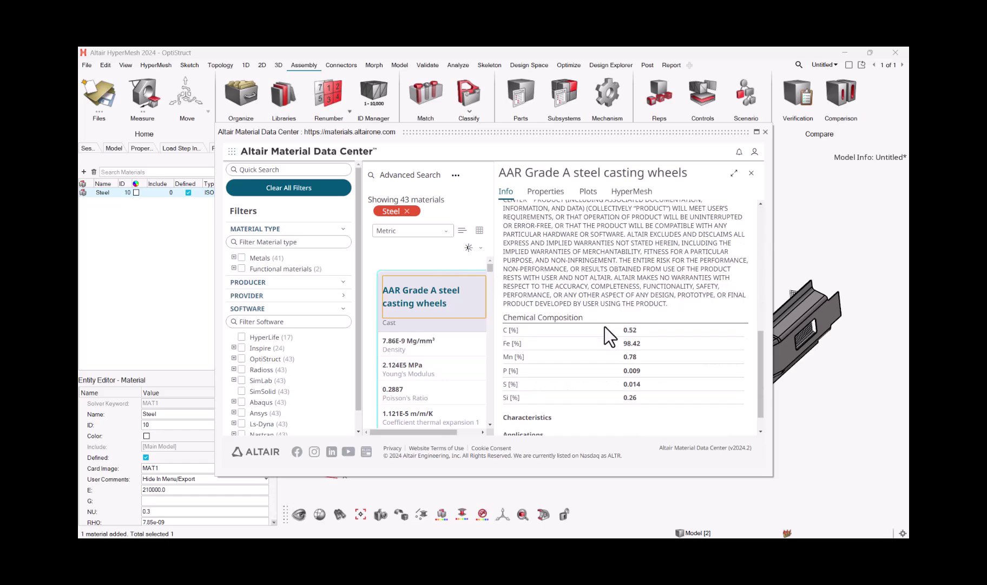
Step: Replace the Steel material with AAR Grade A steel casting wheels, using the OptiStruct Mat1 model and material ID 10, and close the data center
click(632, 189)
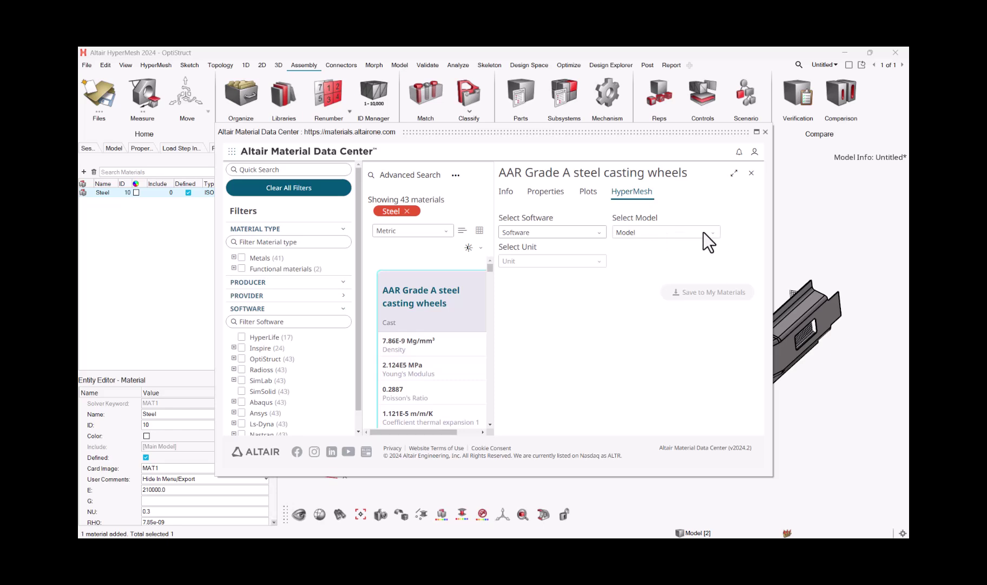
click(559, 233)
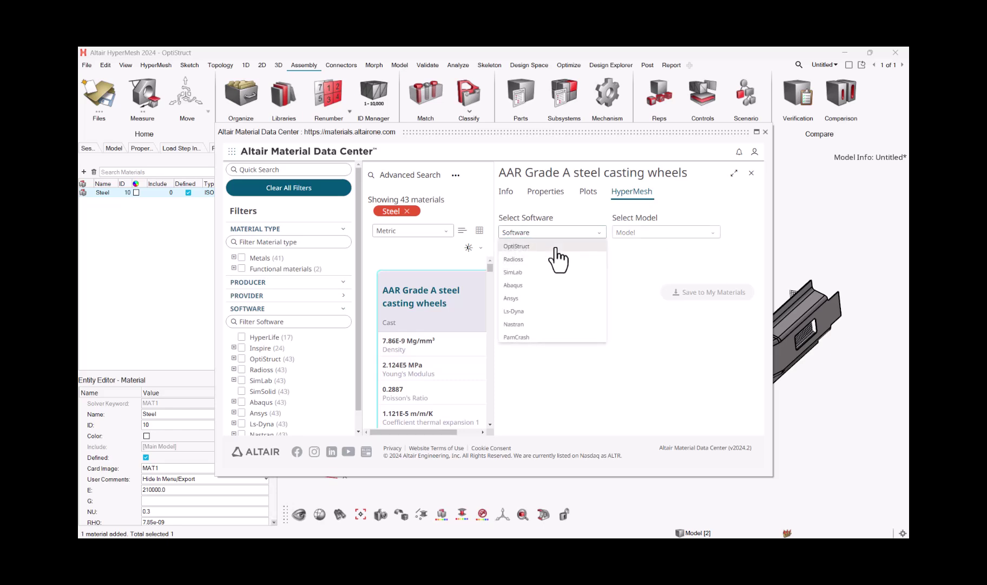
click(555, 246)
click(651, 234)
click(624, 246)
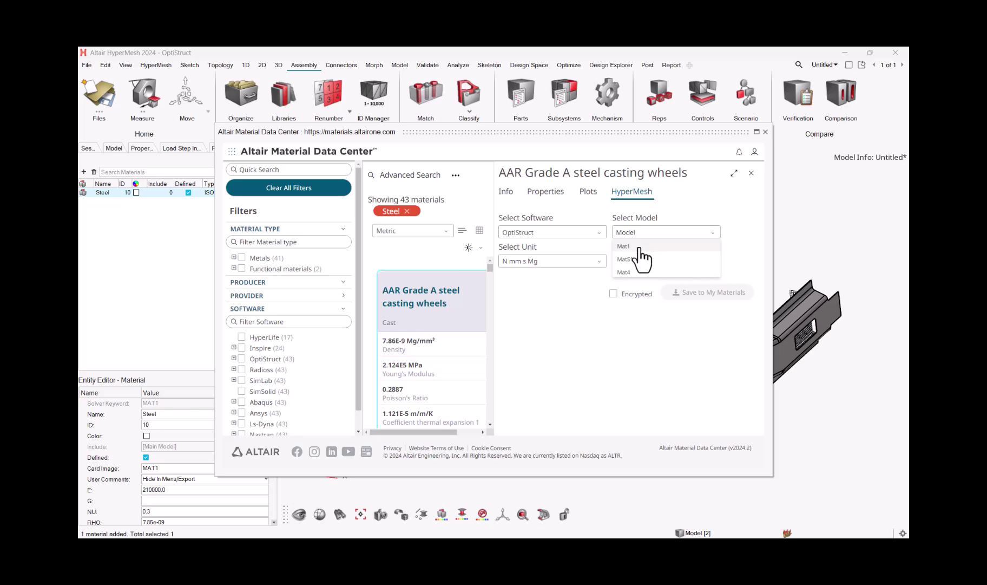
key(BackSpace)
key(BackSpace)
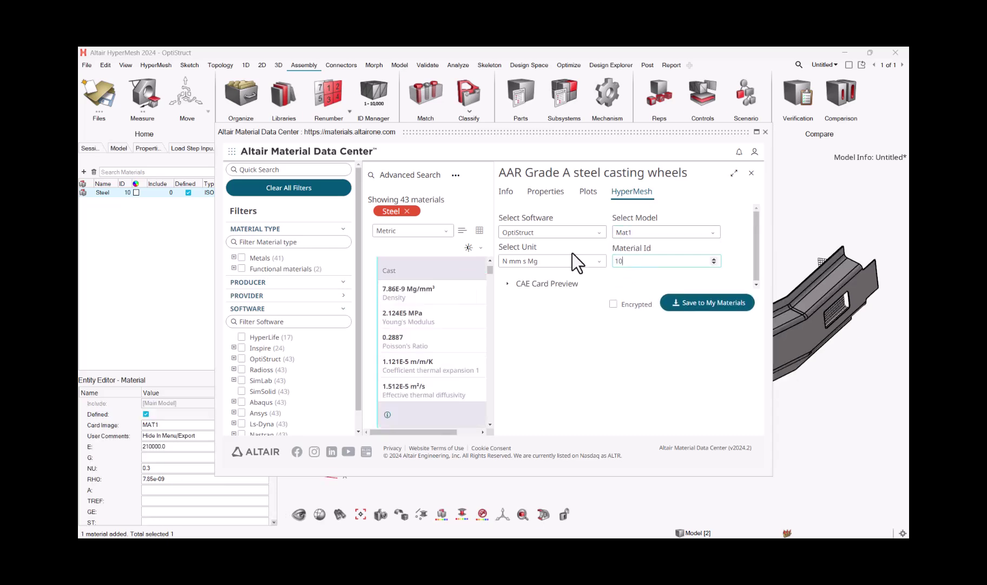
click(697, 304)
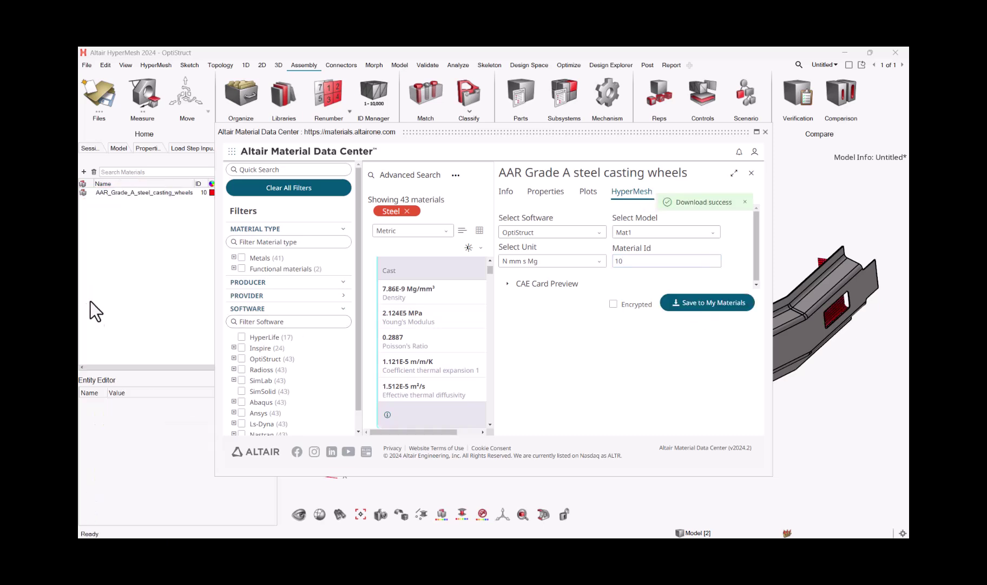
click(765, 132)
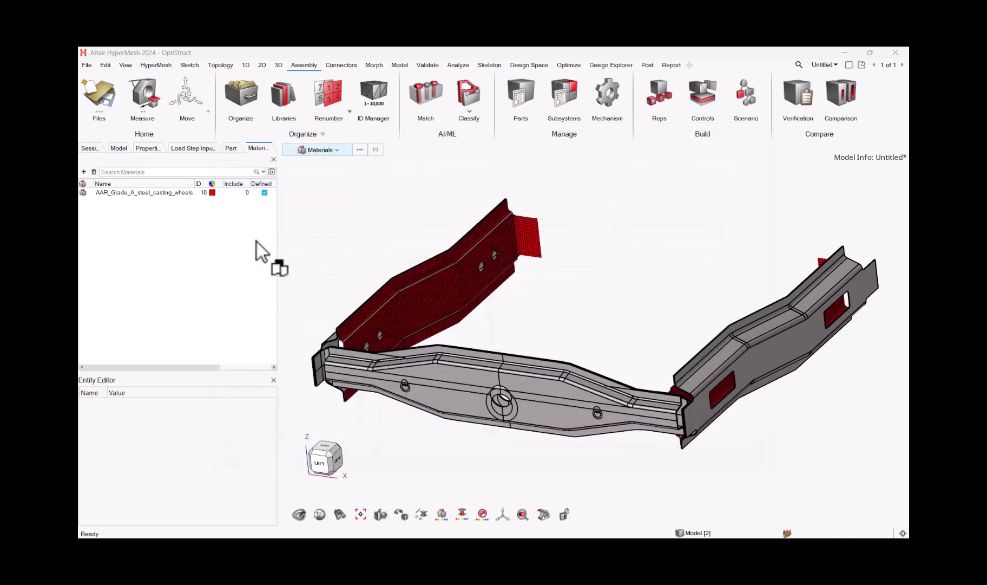
click(101, 193)
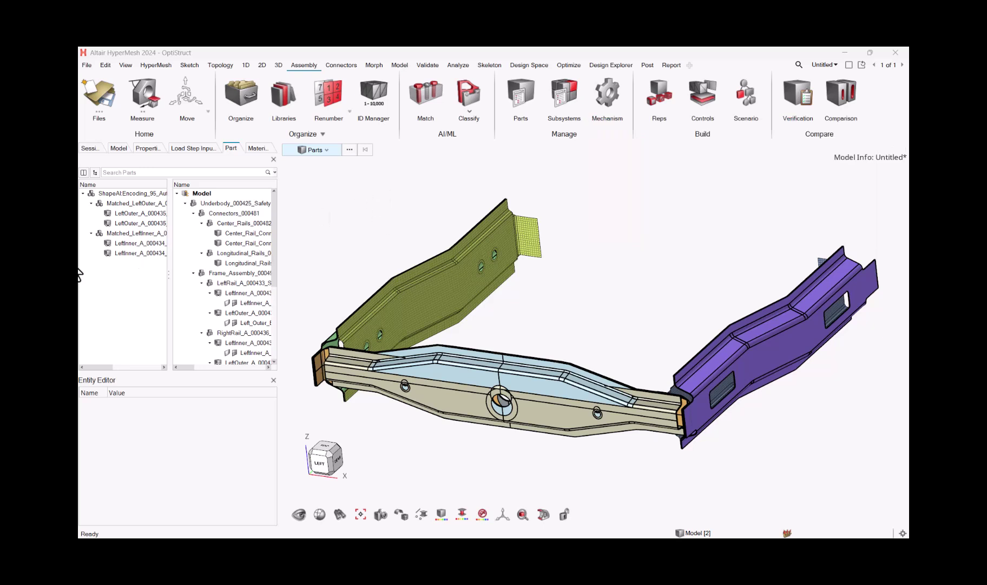
Step: Examine the LeftInner_A part's stored revisions and representations in the Library Viewer, and close it without loading anything
click(118, 232)
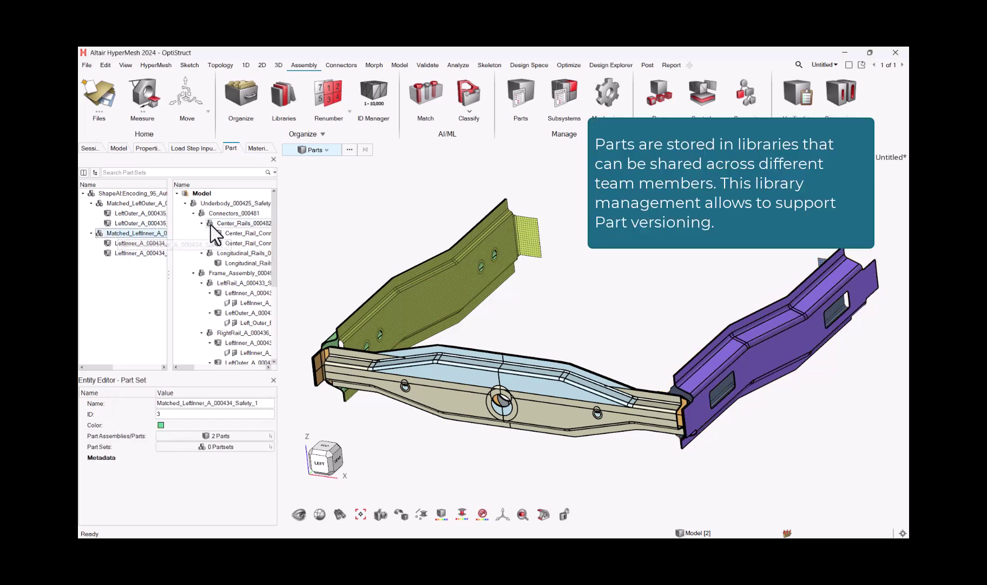
right_click(129, 241)
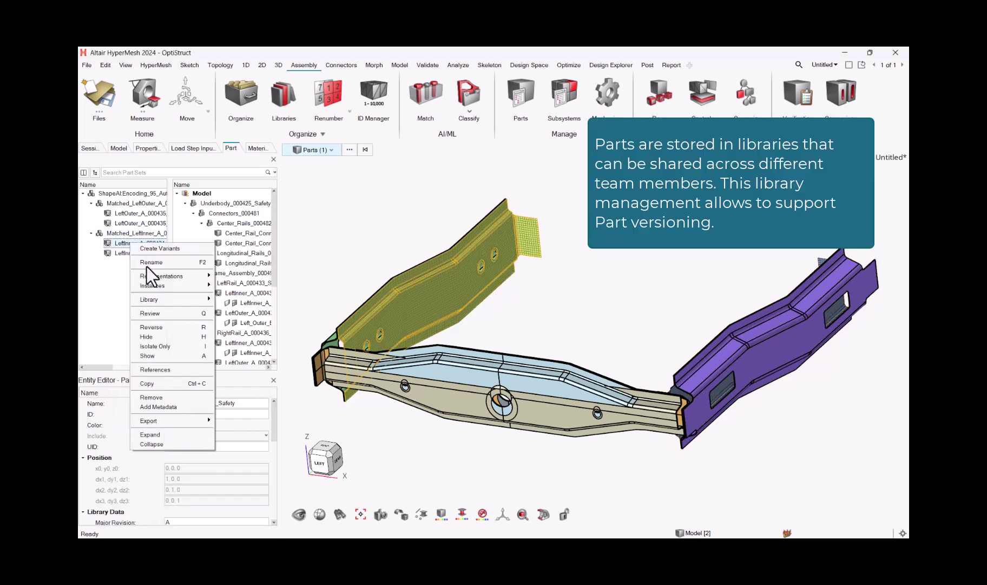
mouse_move(176, 301)
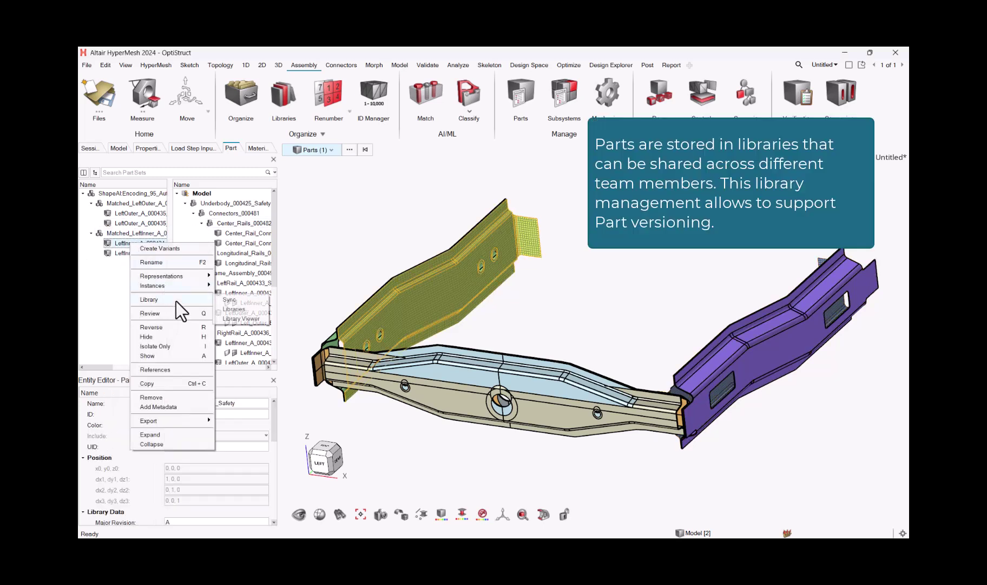
click(237, 317)
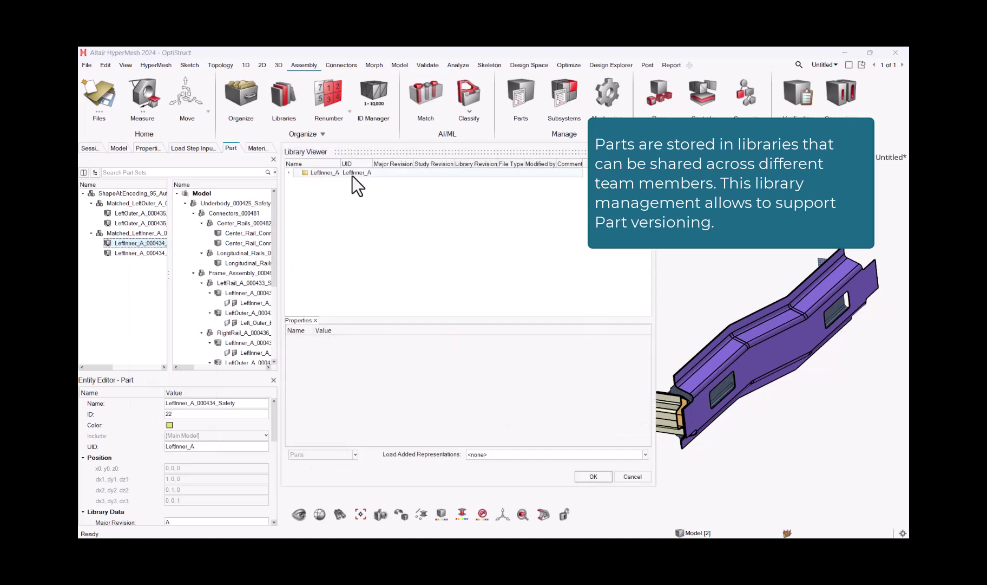
click(311, 174)
click(287, 173)
click(289, 172)
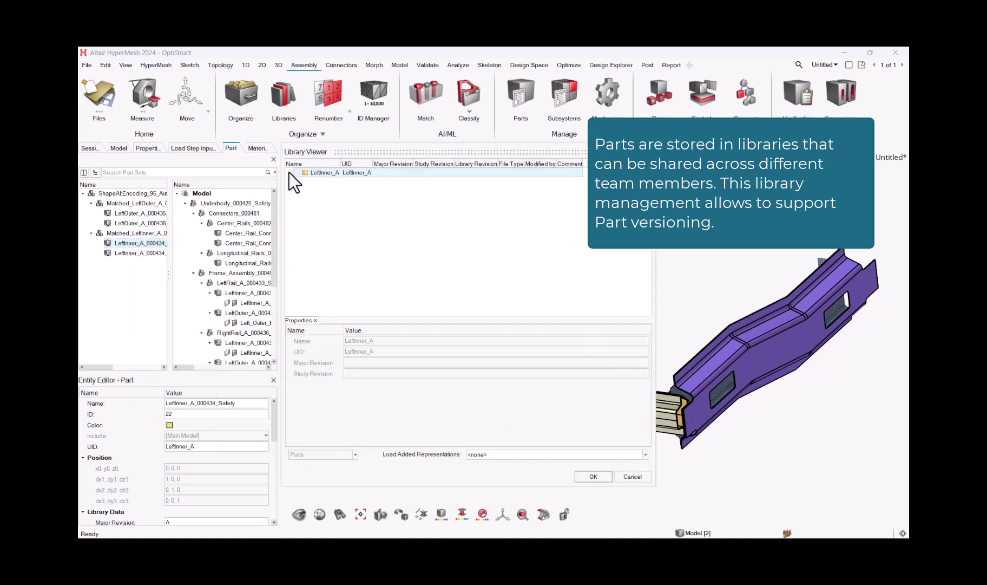
click(289, 172)
click(298, 182)
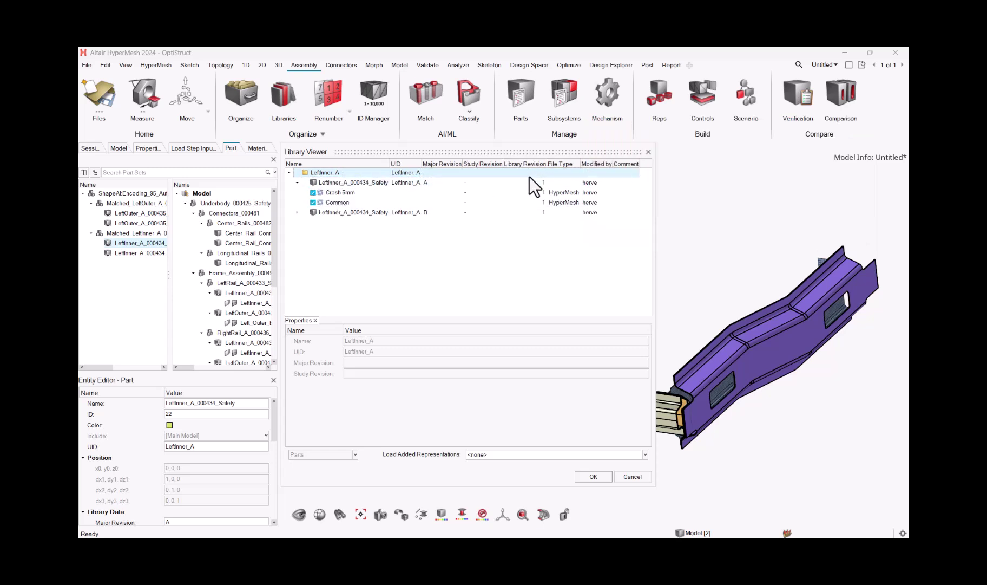
key(Escape)
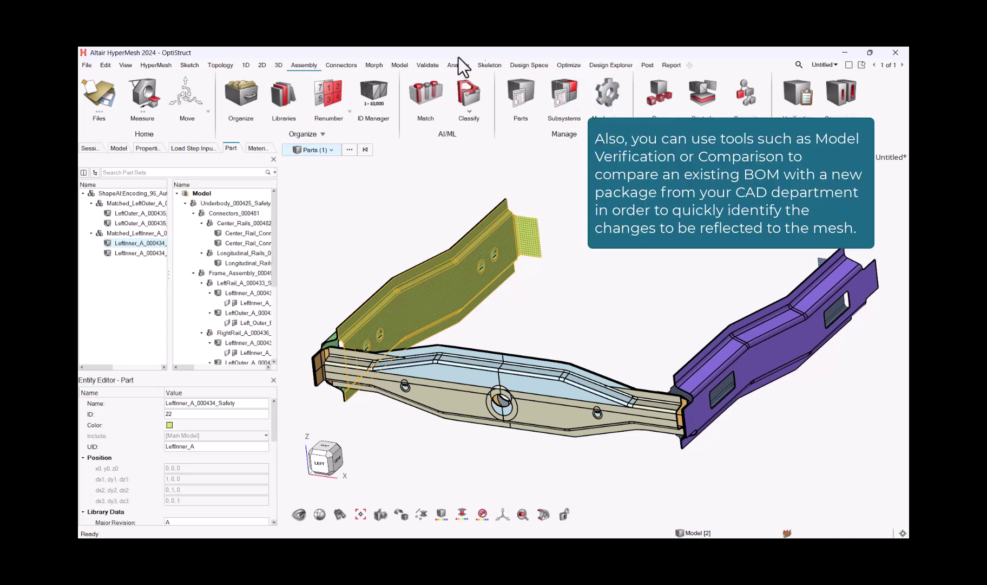